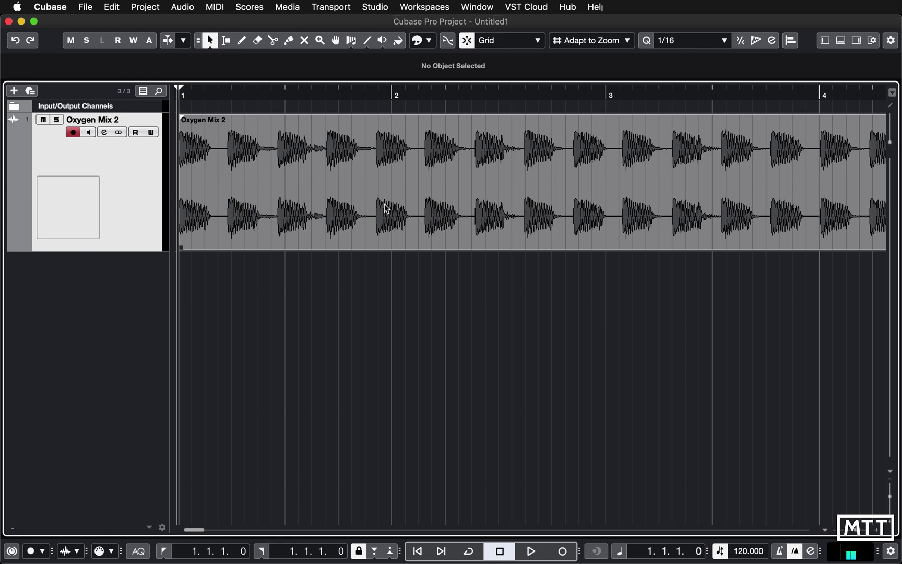
- With the Time Warp tool, pin bars 2, 3 and 4 onto their drum hits
click(351, 40)
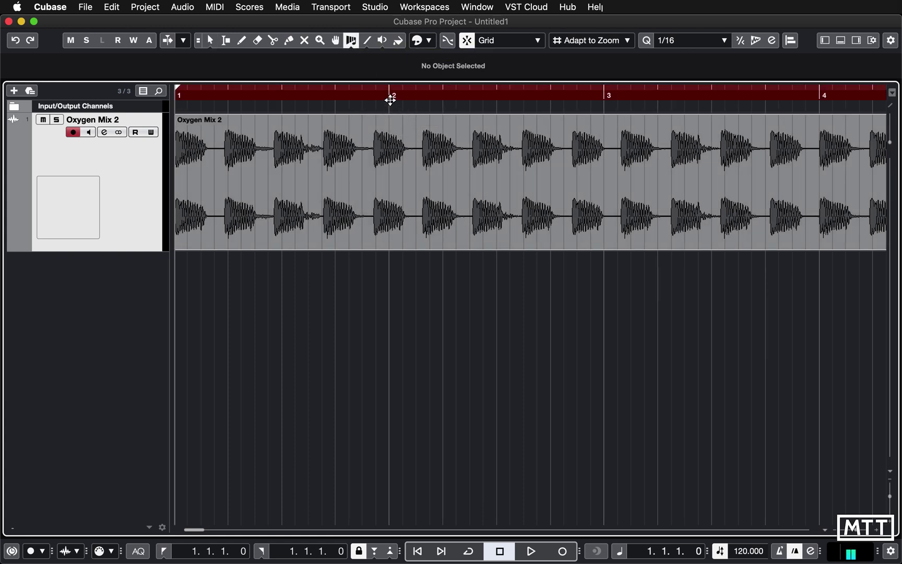
mouse_move(390, 107)
mouse_down()
mouse_move(361, 108)
mouse_move(375, 111)
mouse_up()
drag(590, 111, 573, 108)
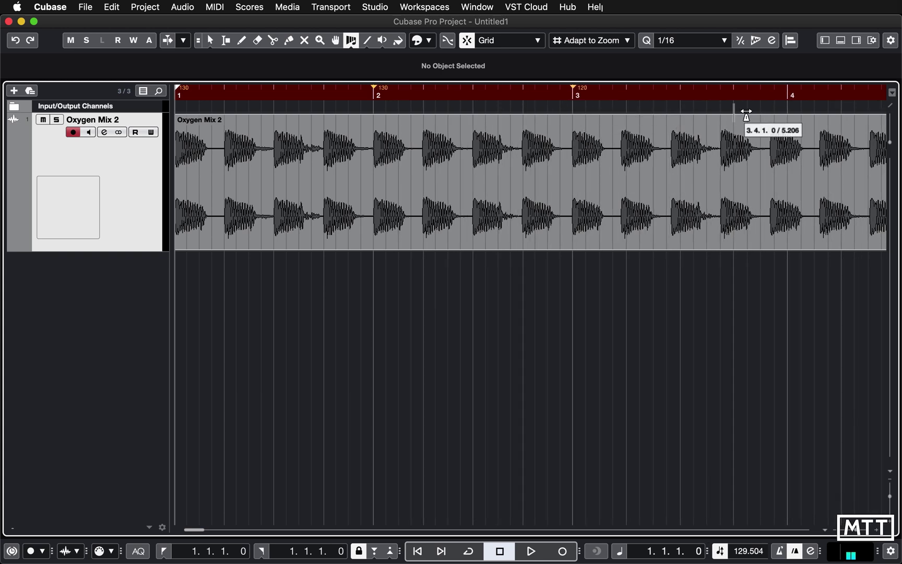
drag(788, 108, 771, 107)
- Fine-tune bar 2 onto its drum hit, then zoom out to view bars 1 to 8
click(370, 94)
scroll(429, 167, up, 10)
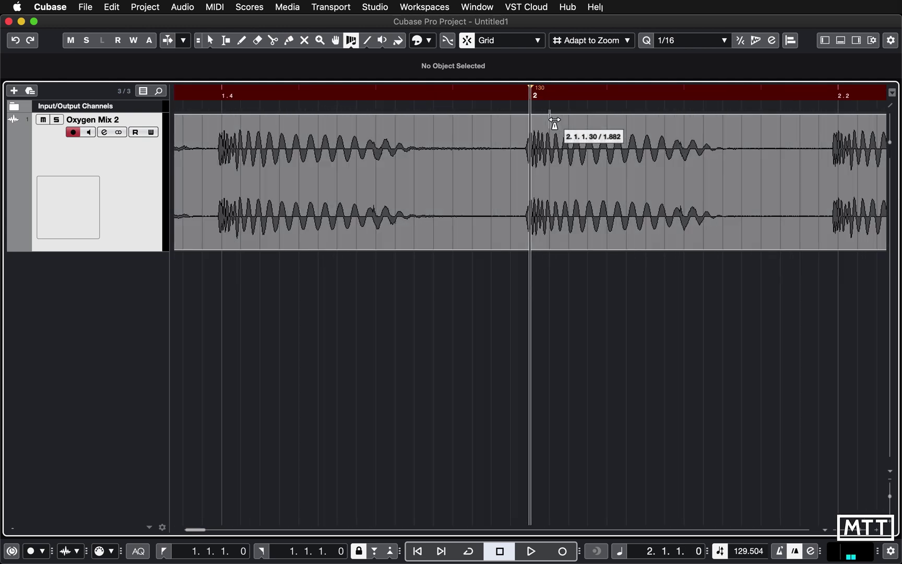
drag(527, 112, 519, 111)
key(g)
key(g)
key(g)
key(g)
key(g)
key(g)
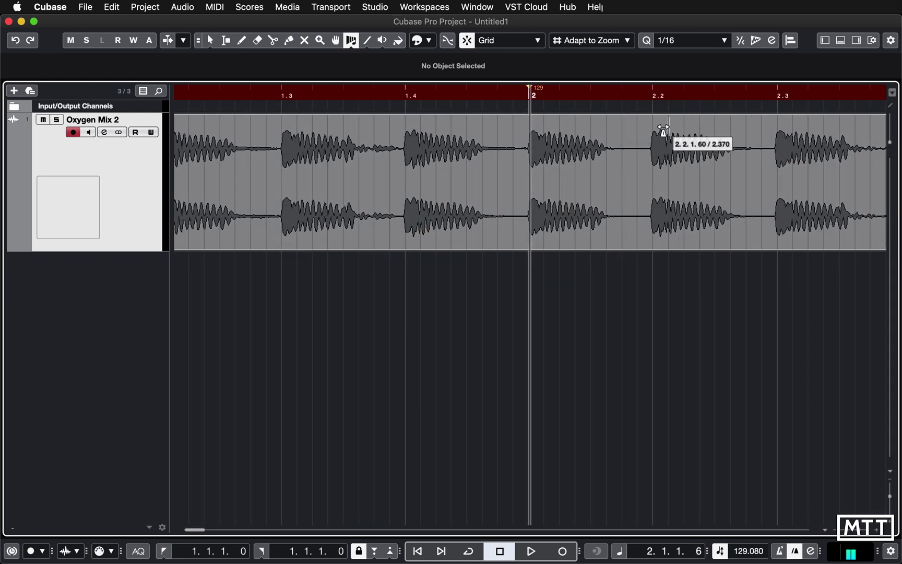
key(g)
key(g)
key(g)
key(g)
key(g)
key(g)
key(g)
key(g)
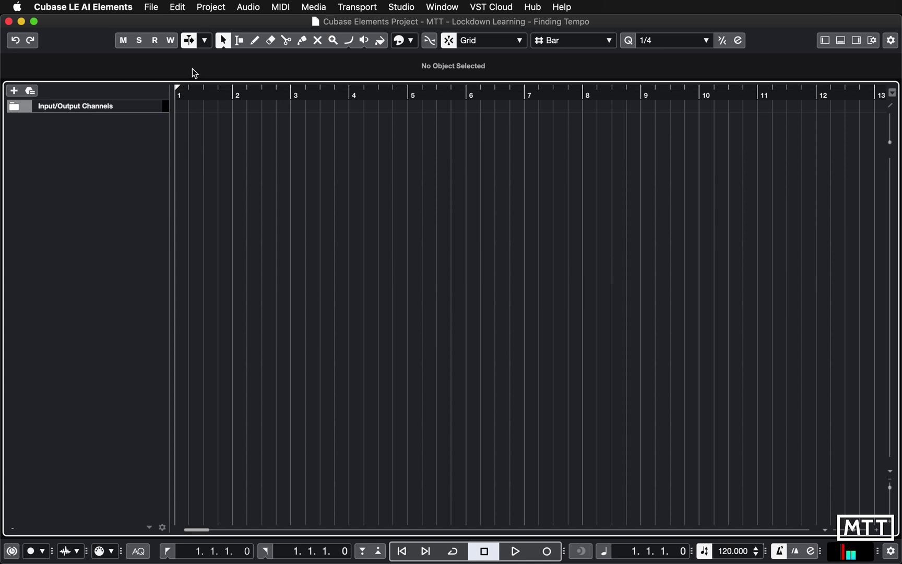
- Import Oxygen Mix 2.wav as a new audio track via File > Import > Audio File
click(155, 8)
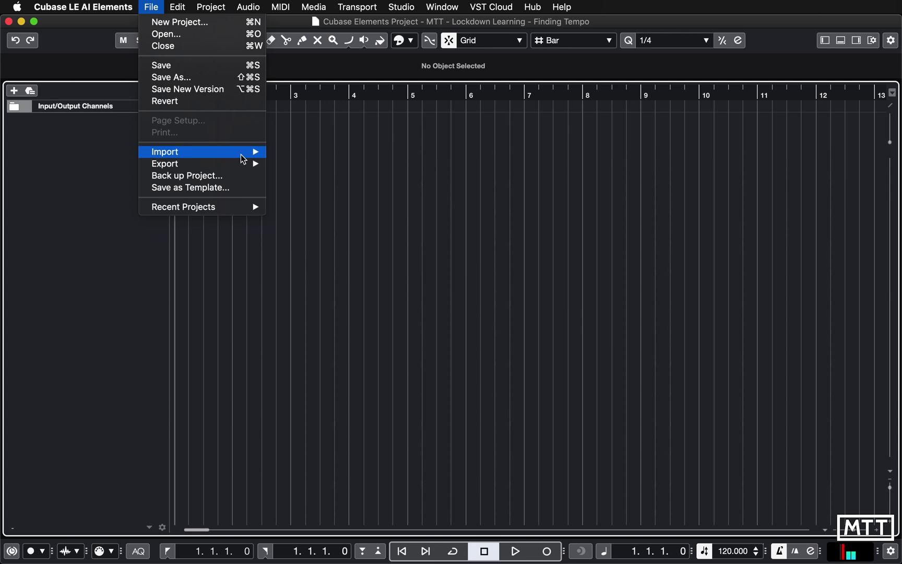
mouse_move(243, 157)
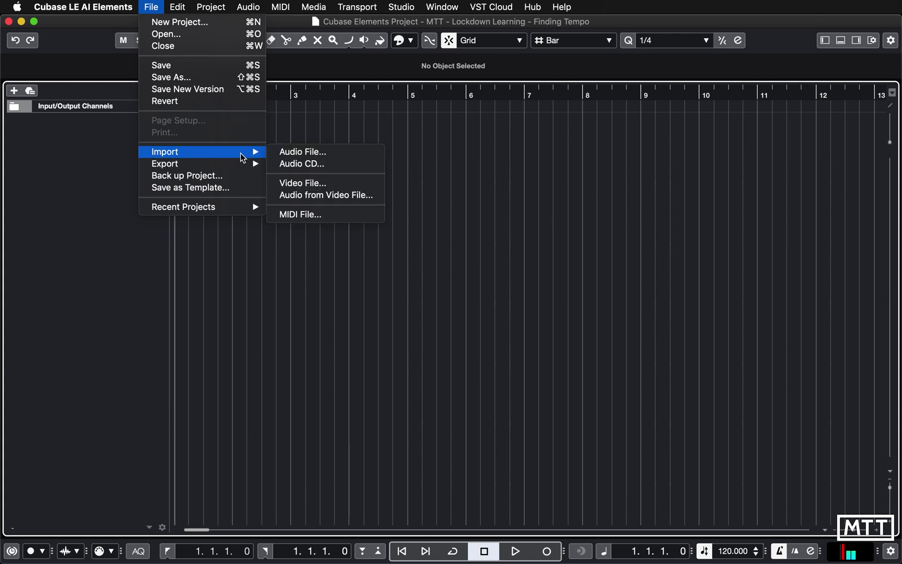
click(290, 153)
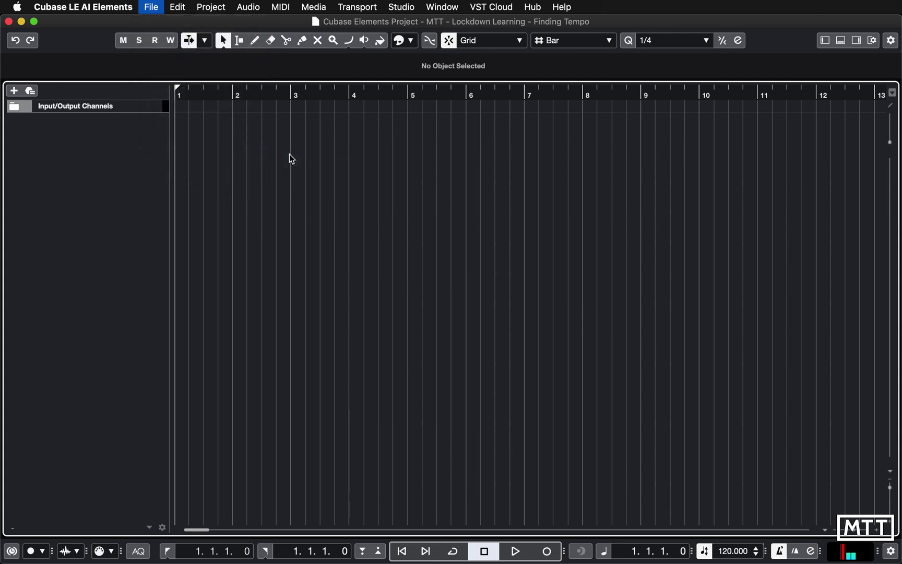
double_click(341, 143)
click(595, 289)
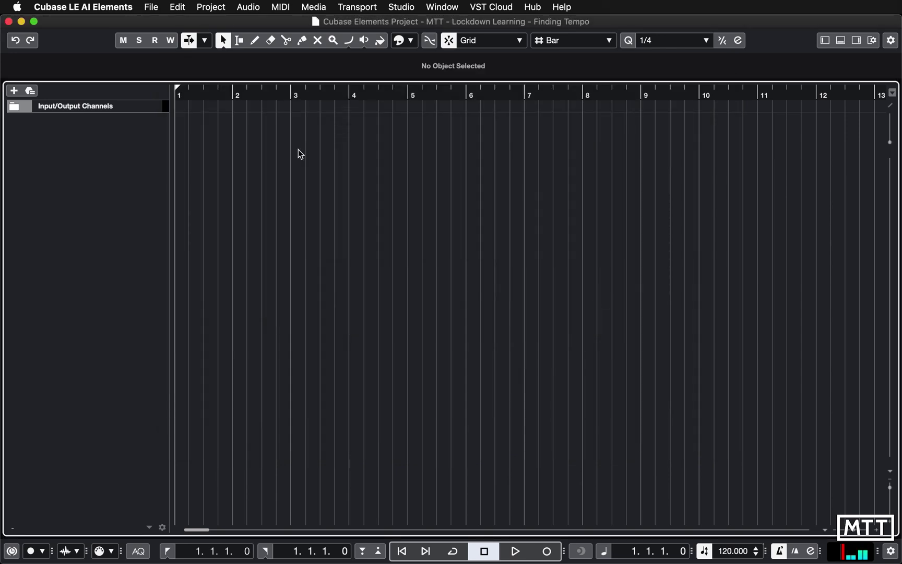
- Make the Oxygen Mix 2 track taller and zoom in on the start of its waveform
drag(139, 139, 138, 278)
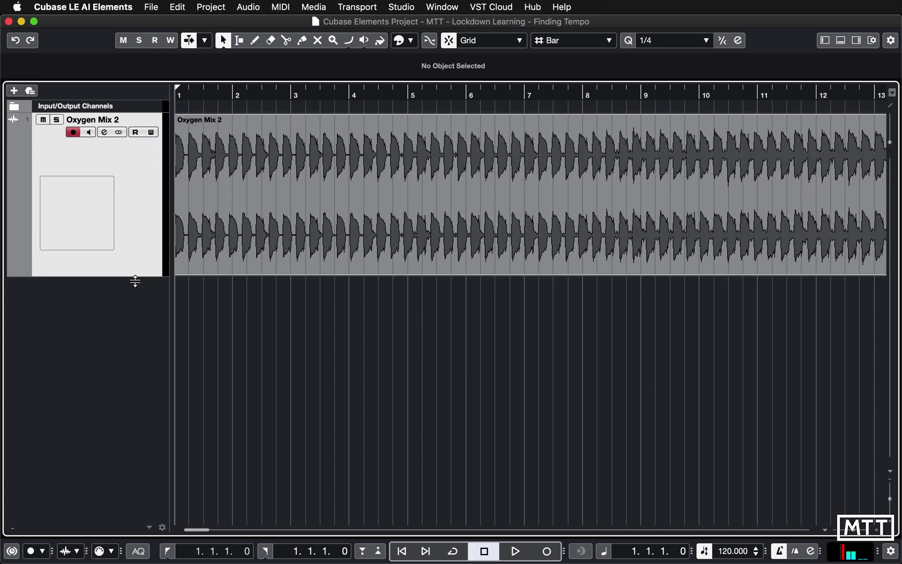
drag(136, 276, 137, 324)
key(h)
key(h)
key(h)
key(h)
key(h)
key(h)
key(h)
key(h)
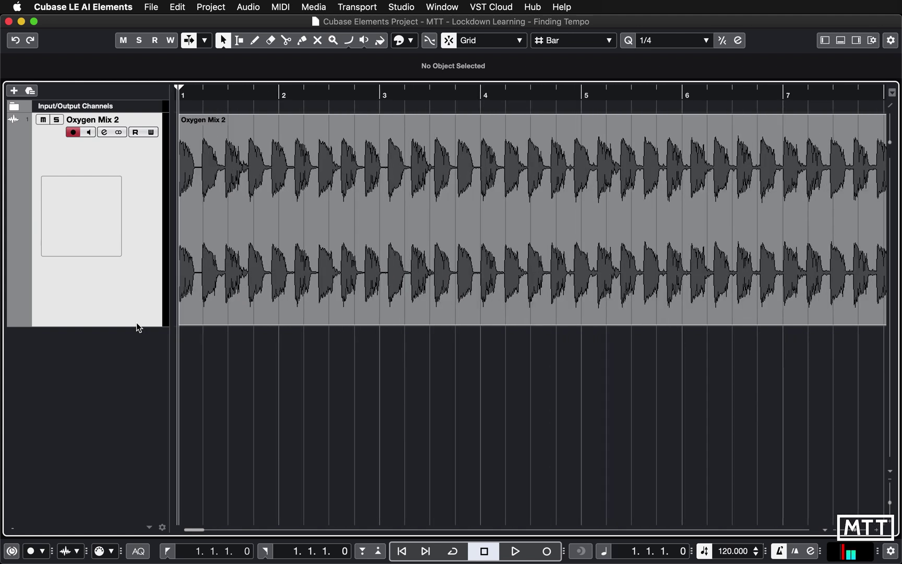
key(h)
key(h)
key(h)
key(h)
key(h)
key(h)
key(h)
key(h)
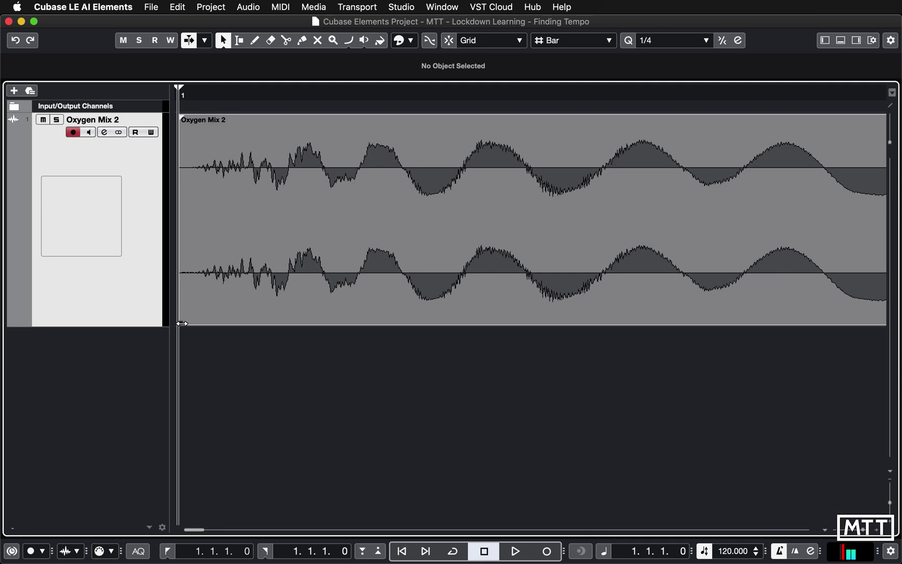
- Trim the event's start to the first transient and, with Snap on, move it to bar 1
drag(181, 323, 205, 325)
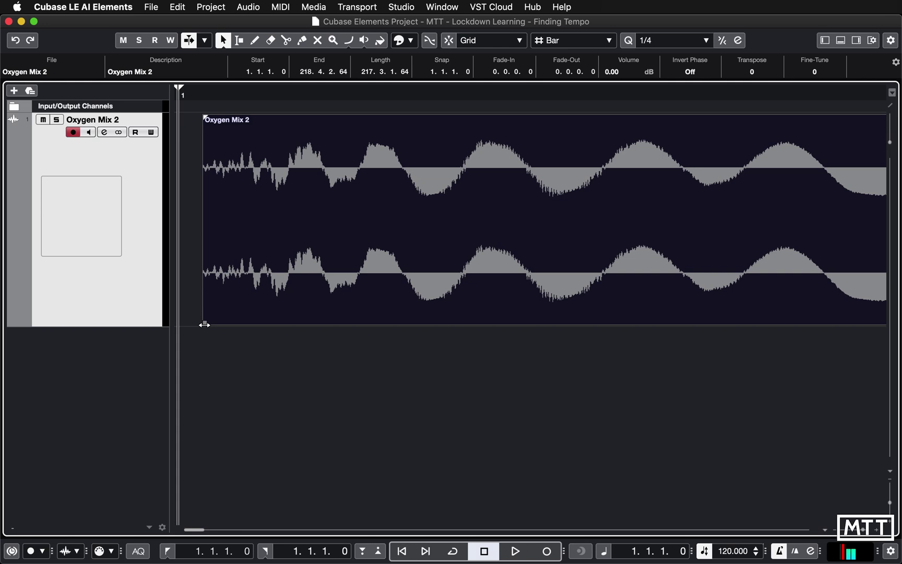
mouse_move(204, 325)
mouse_down()
mouse_move(187, 324)
mouse_move(204, 325)
mouse_up()
key(j)
drag(270, 207, 240, 211)
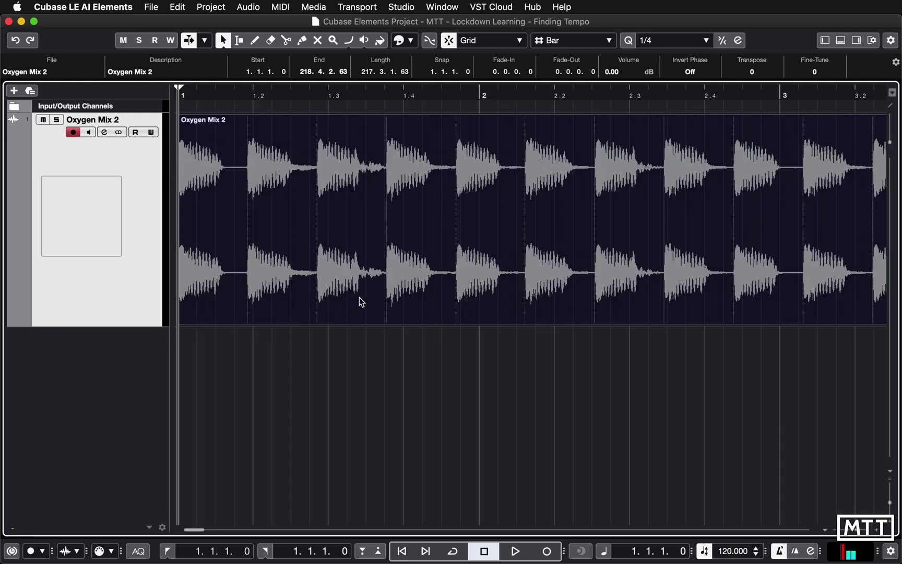
key(g)
key(g)
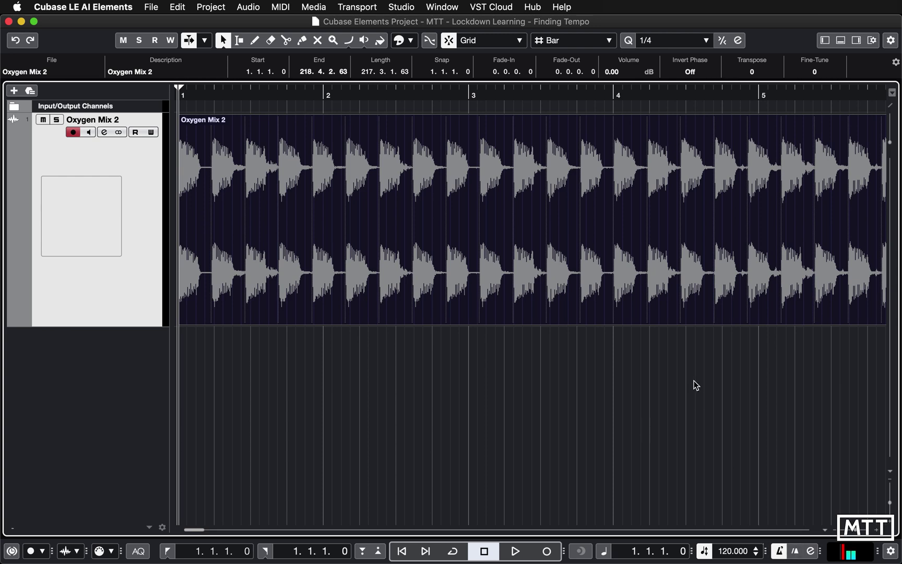
- Play the event from the project start to check its drum hits against the bar lines
key(space)
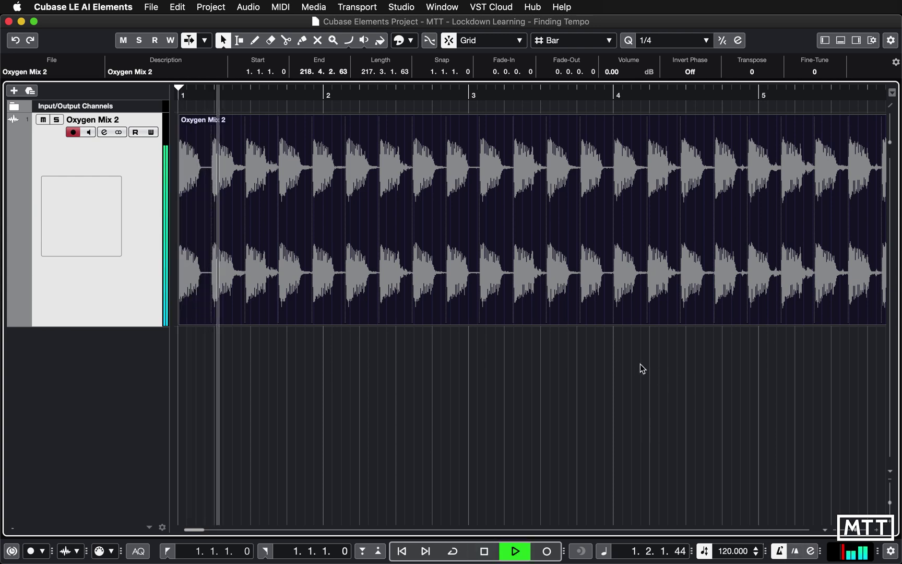
key(space)
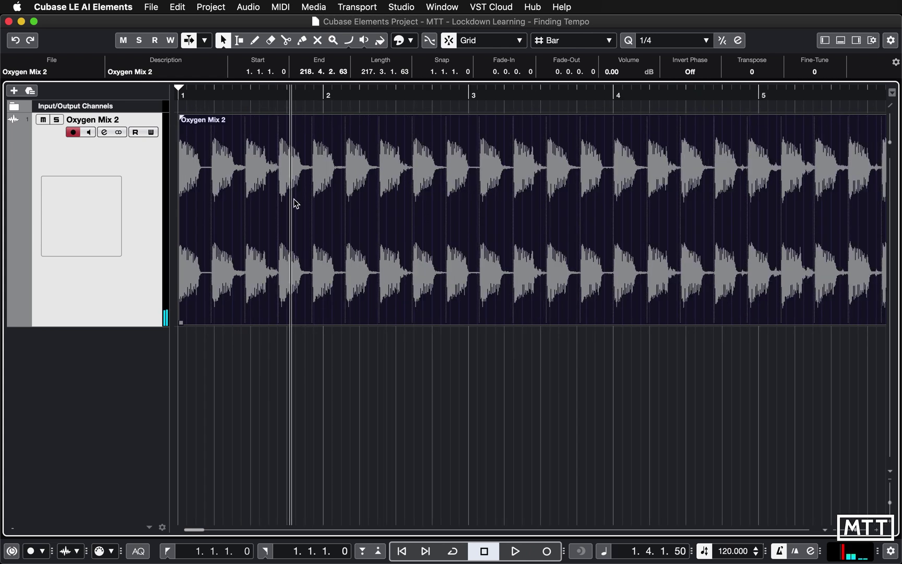
key(Home)
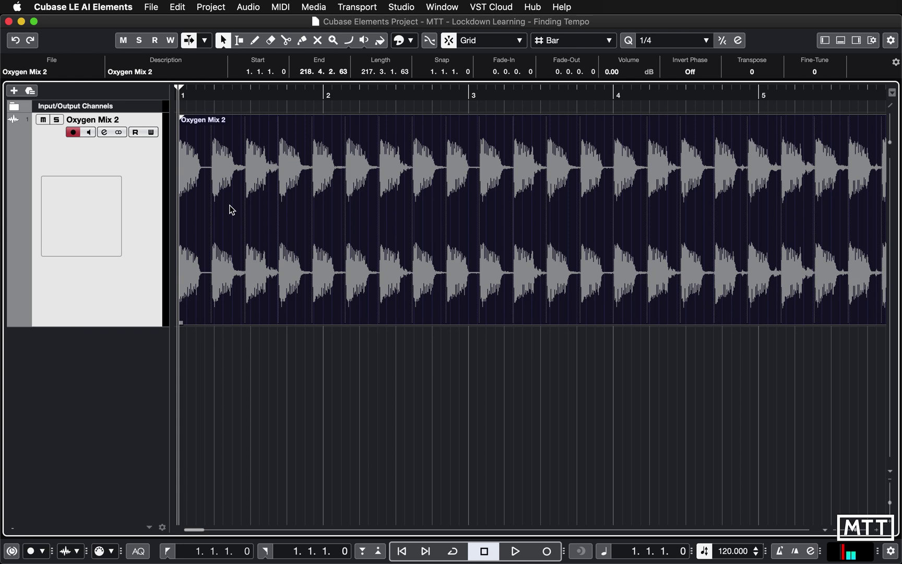
key(space)
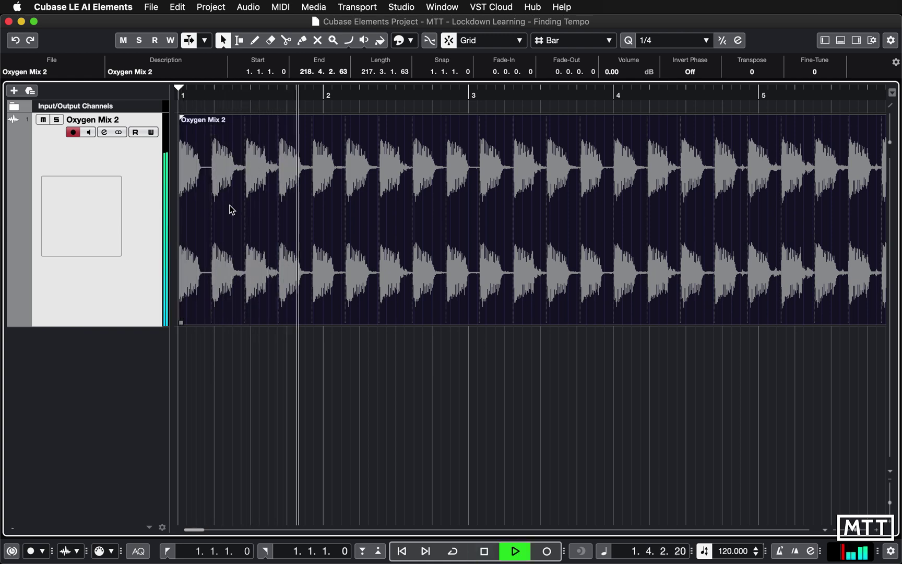
key(space)
key(h)
key(h)
key(h)
key(h)
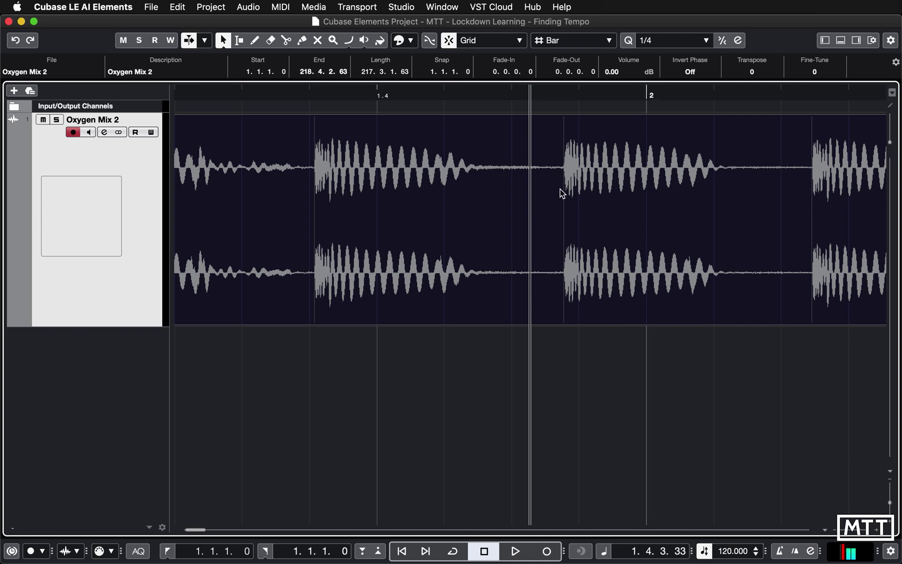
key(g)
key(g)
key(g)
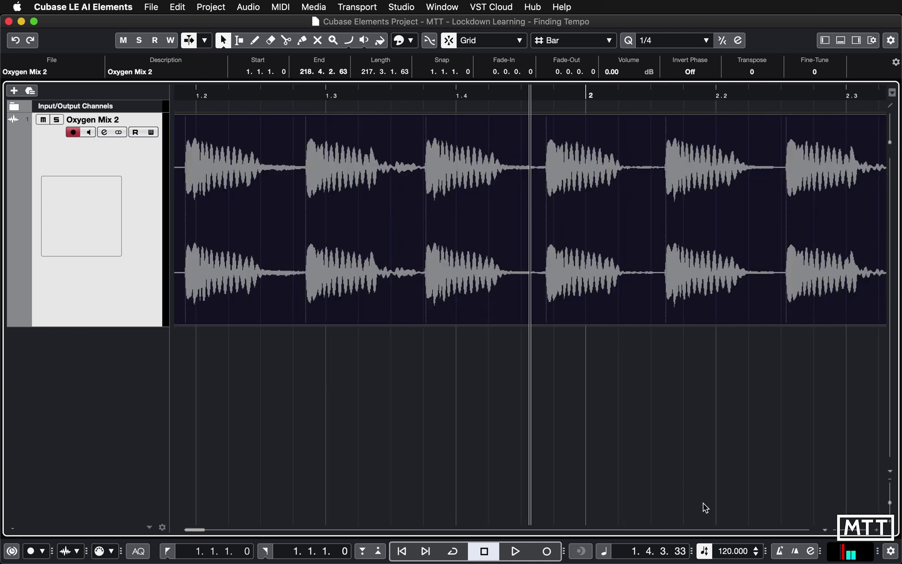
key(h)
key(h)
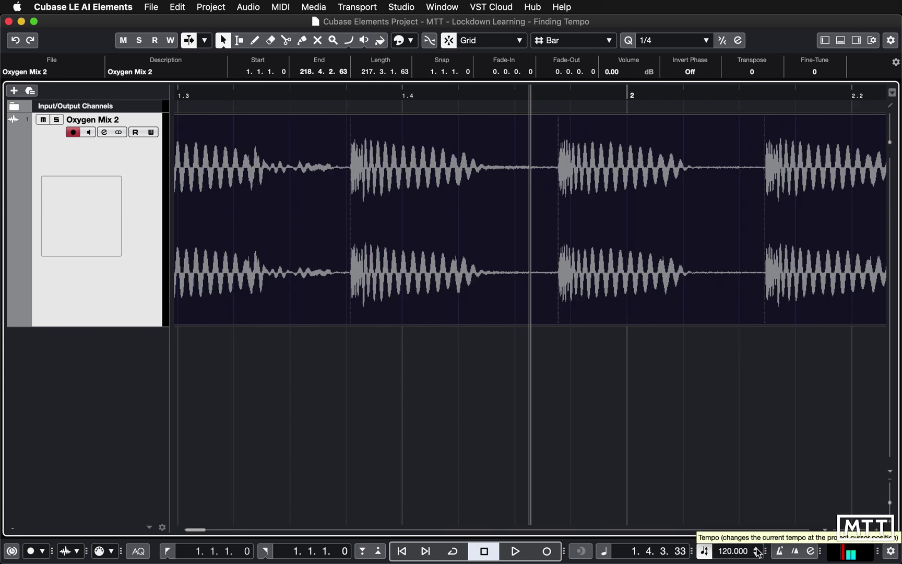
click(756, 548)
click(756, 548)
click(756, 549)
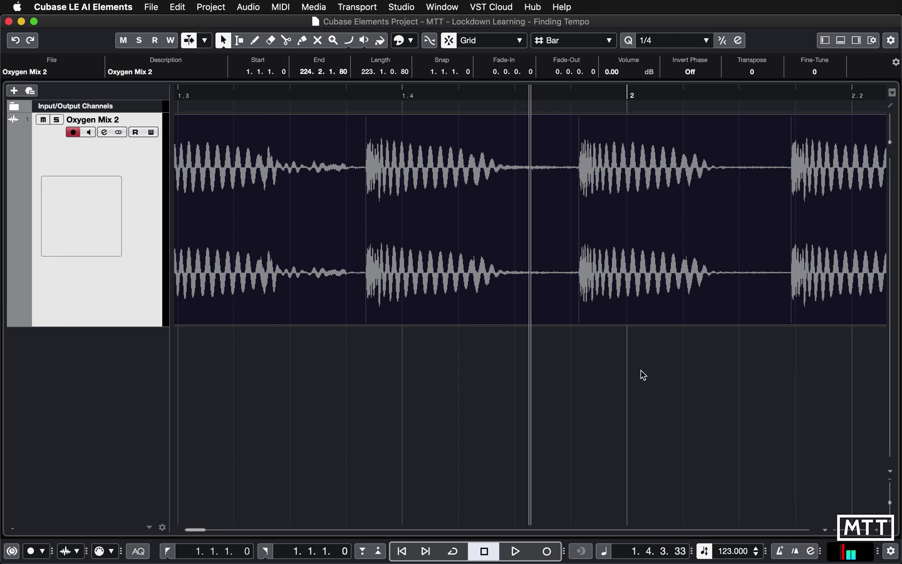
click(758, 548)
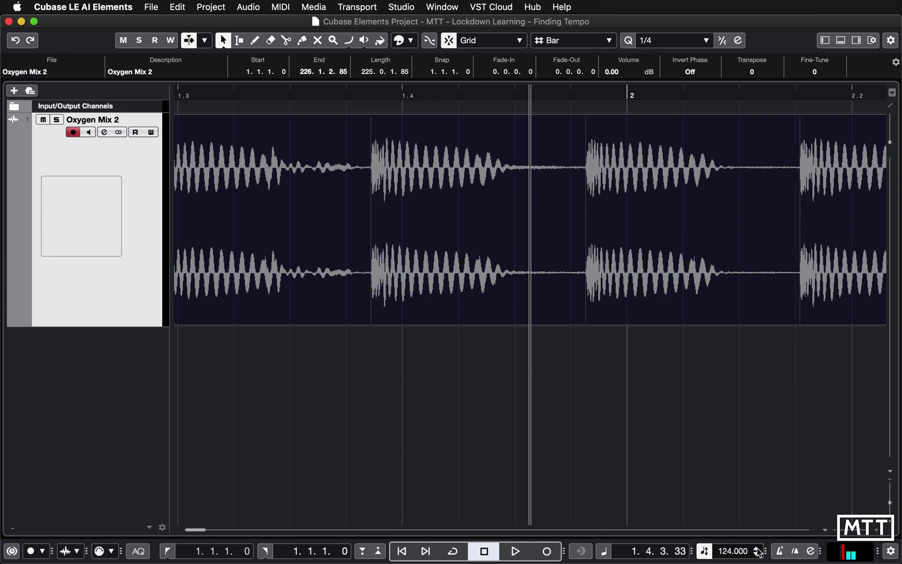
click(757, 548)
click(757, 548)
click(757, 548)
click(757, 549)
click(757, 548)
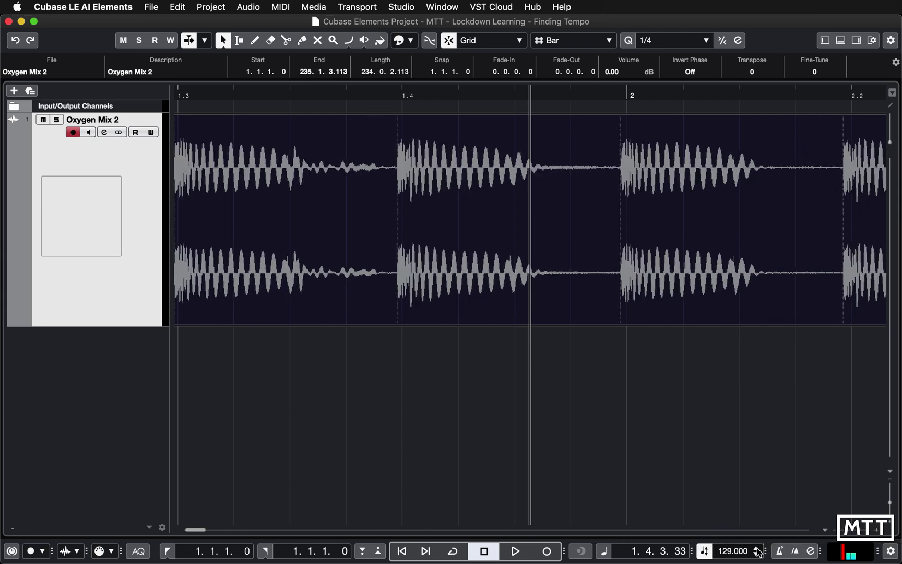
click(757, 549)
click(756, 555)
click(756, 555)
click(757, 555)
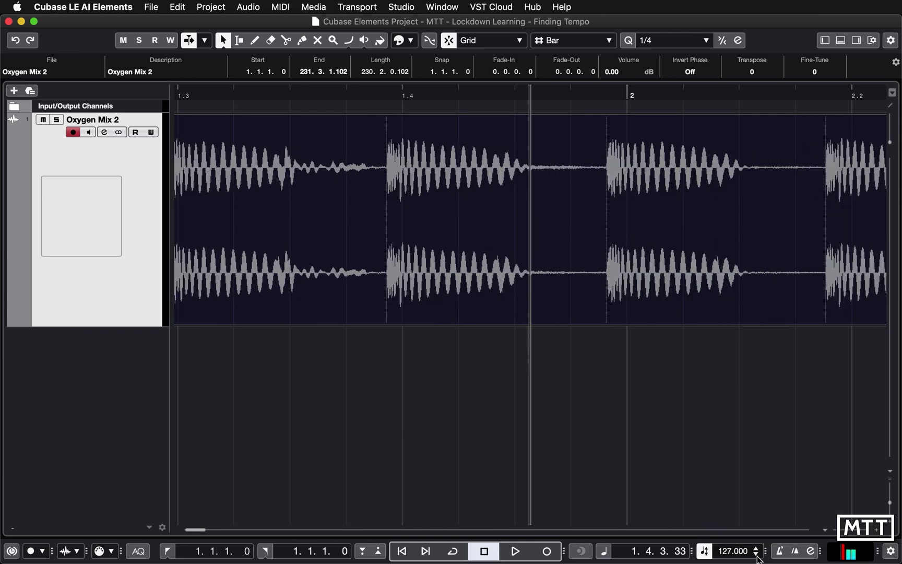
click(757, 548)
click(758, 548)
click(757, 548)
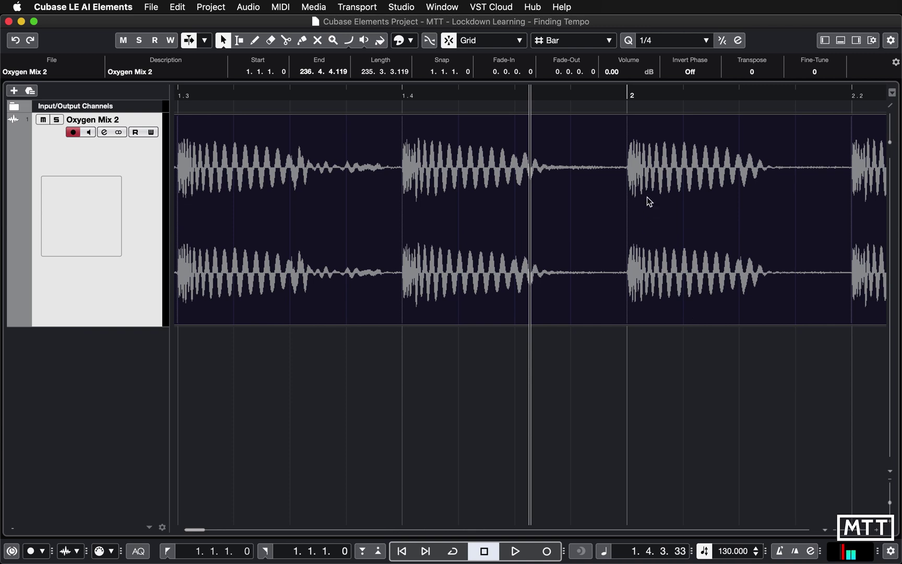
drag(623, 104, 677, 204)
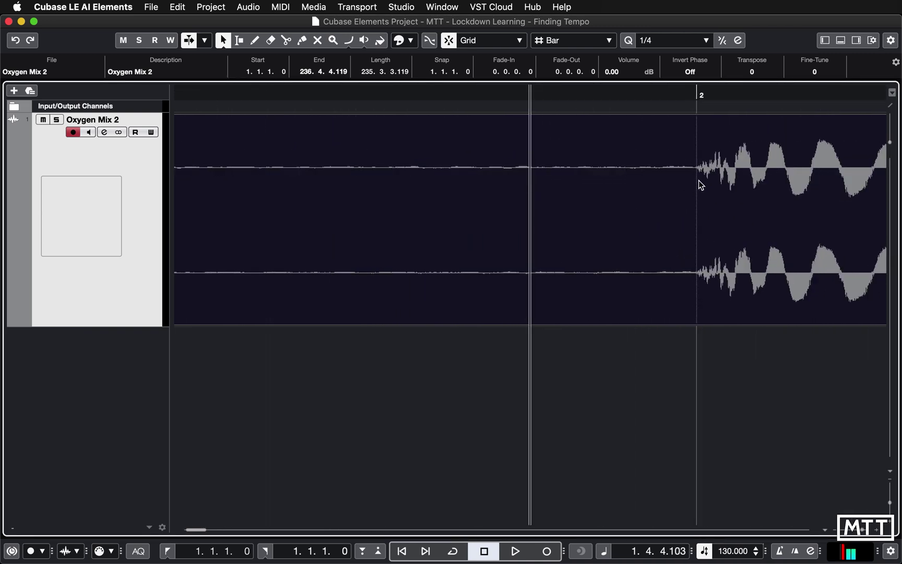
scroll(696, 222, right, 5)
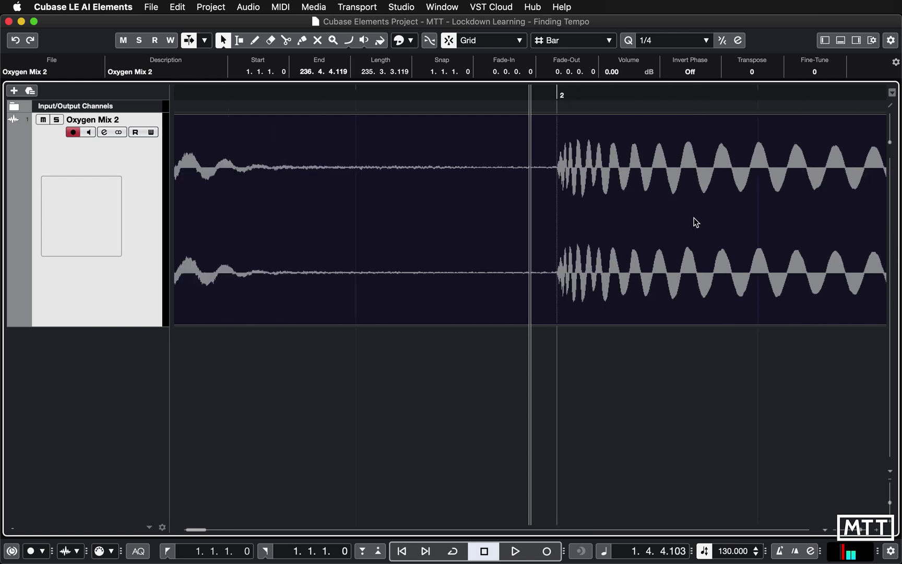
key(g)
key(g)
key(g)
key(g)
key(g)
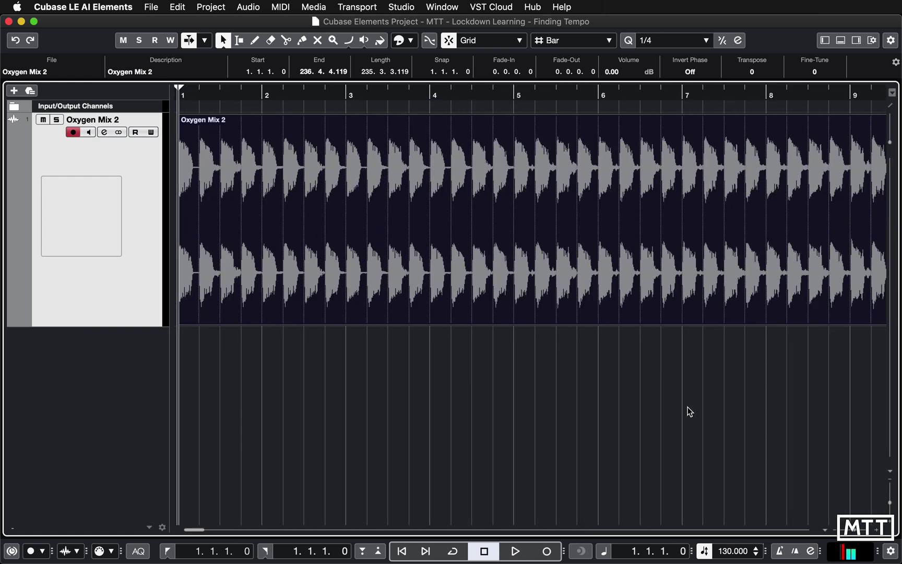
key(space)
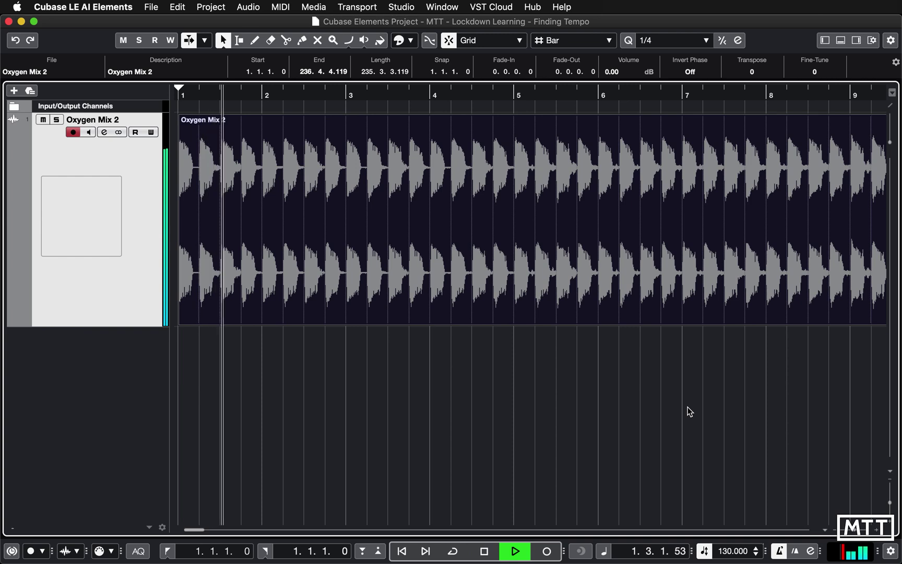
key(g)
key(g)
key(g)
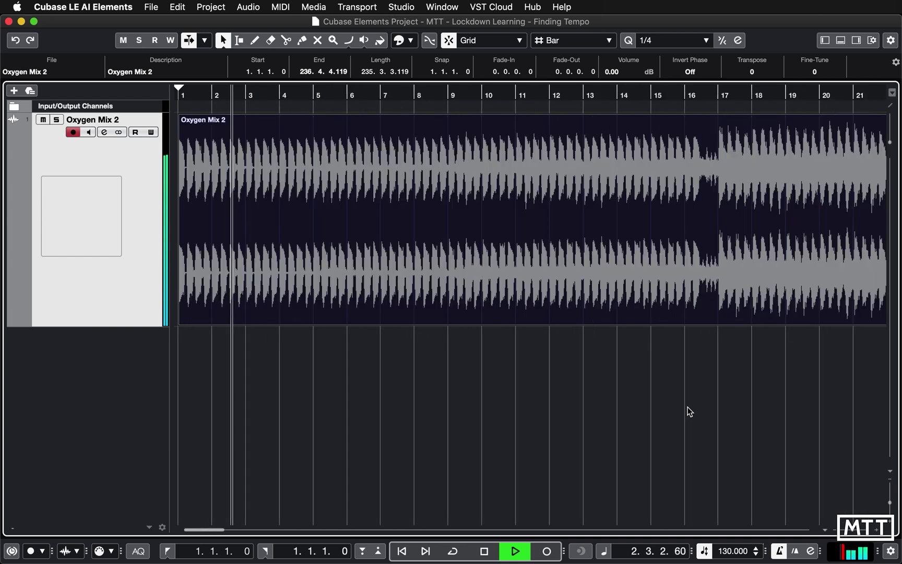
key(g)
key(g)
key(g)
key(g)
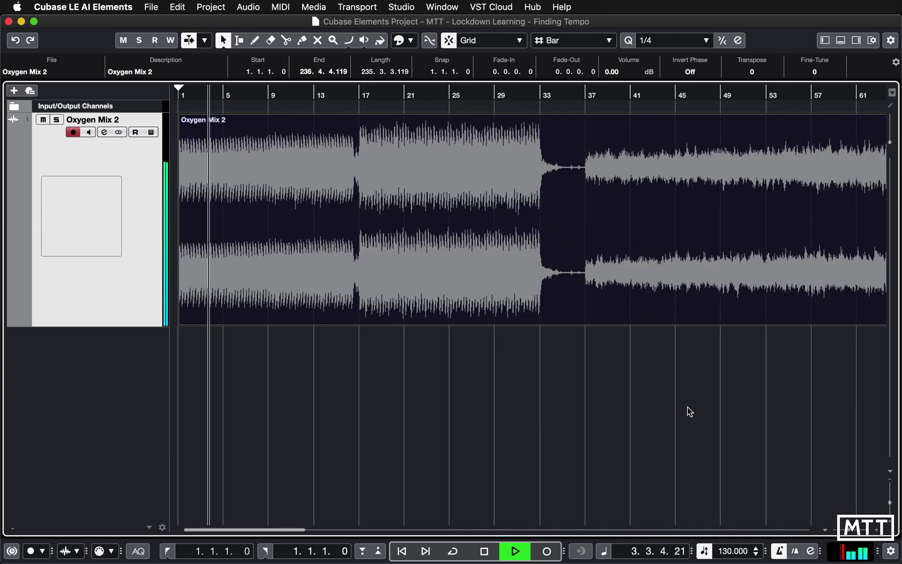
key(g)
key(g)
key(g)
key(g)
key(g)
key(space)
key(g)
key(g)
click(667, 94)
key(space)
key(h)
key(h)
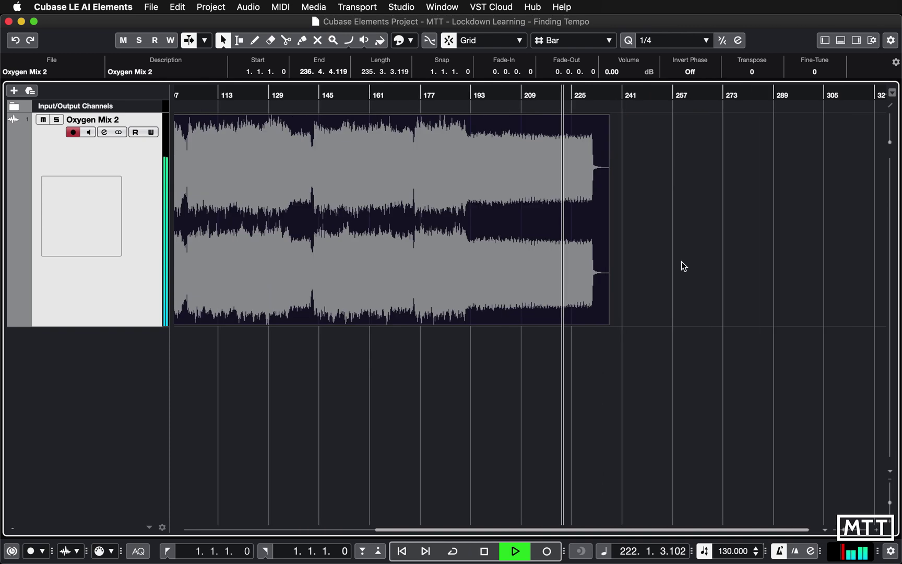
key(h)
key(h)
key(h)
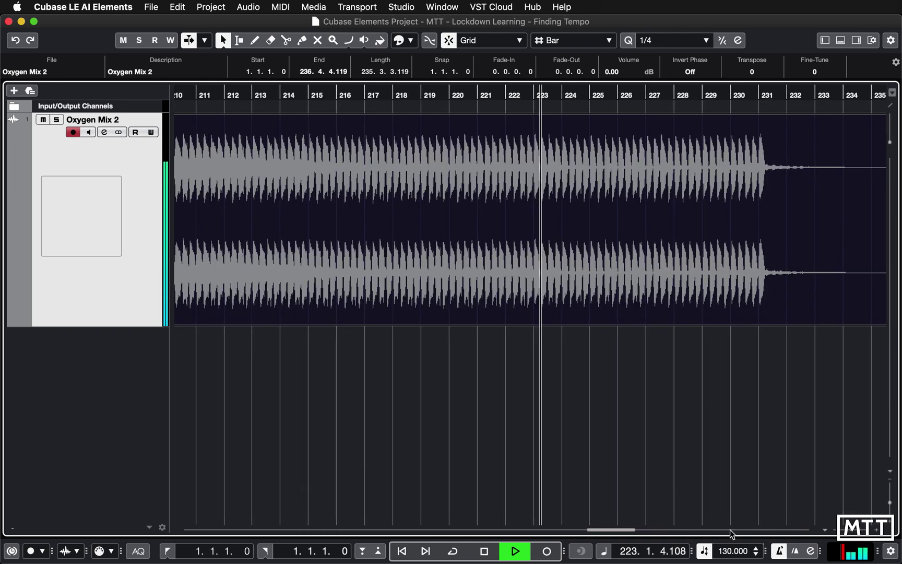
key(space)
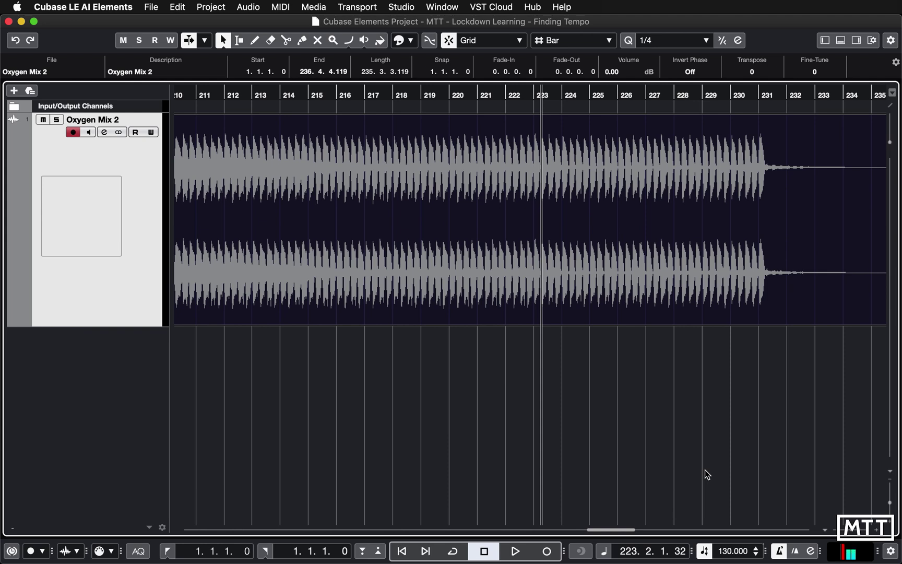
key(g)
key(g)
key(g)
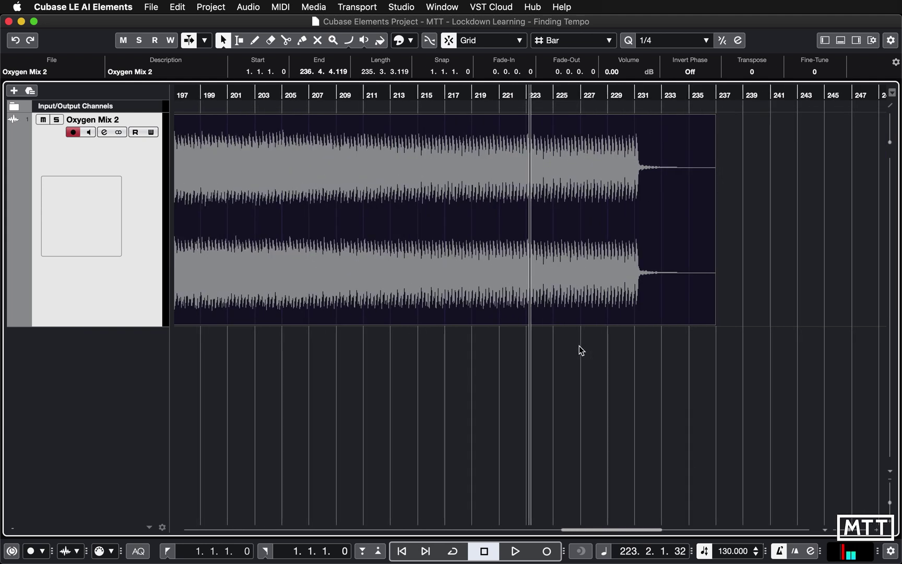
key(g)
key(g)
key(g)
key(g)
key(g)
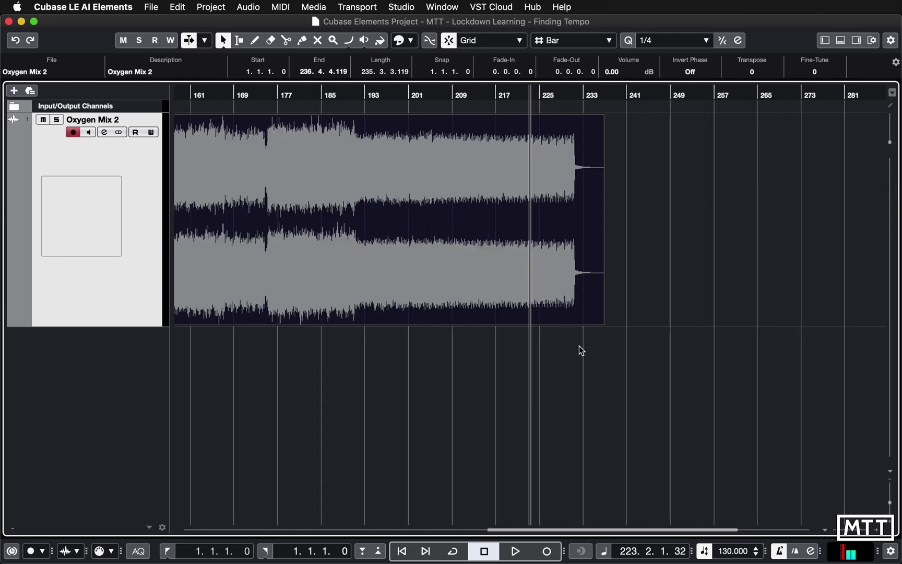
key(g)
key(g)
key(g)
key(g)
key(g)
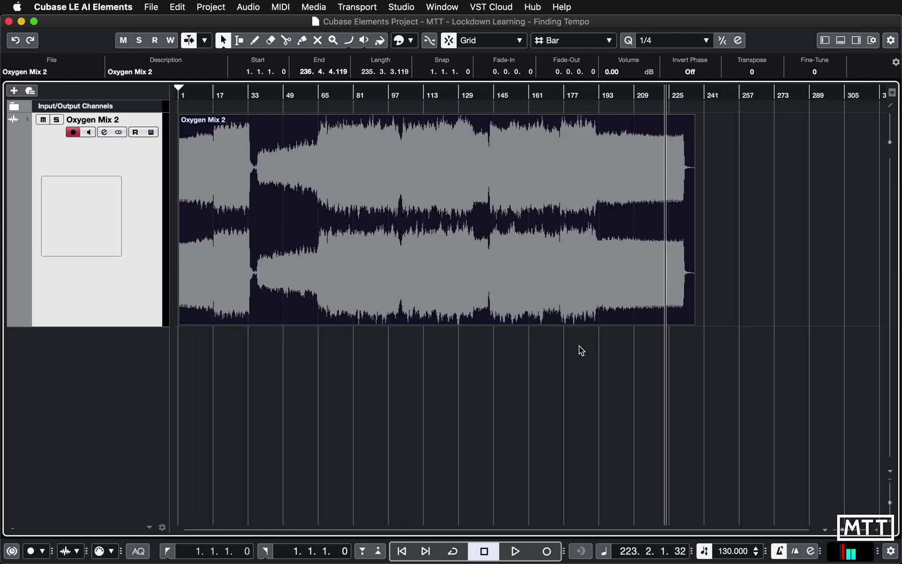
click(270, 360)
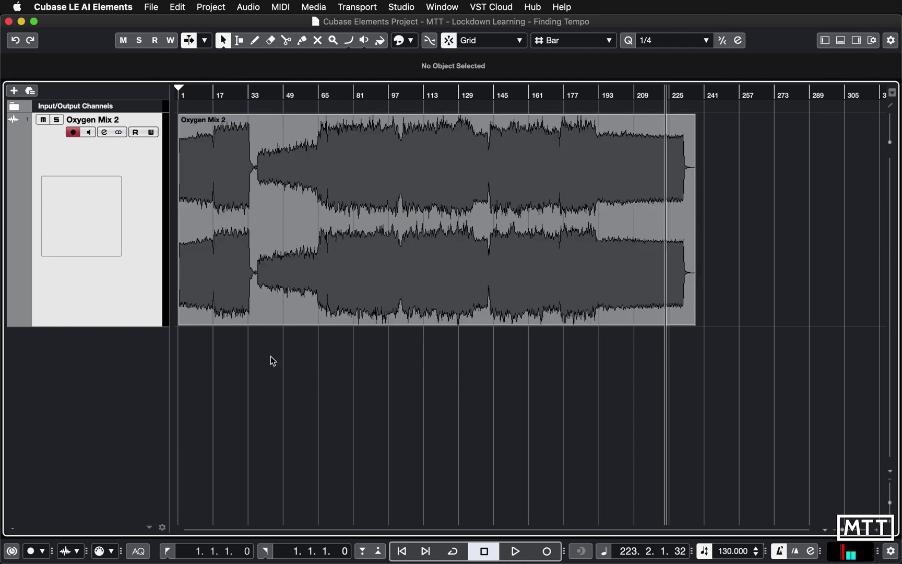
- Remove the Oxygen Mix 2 track from the project
right_click(145, 285)
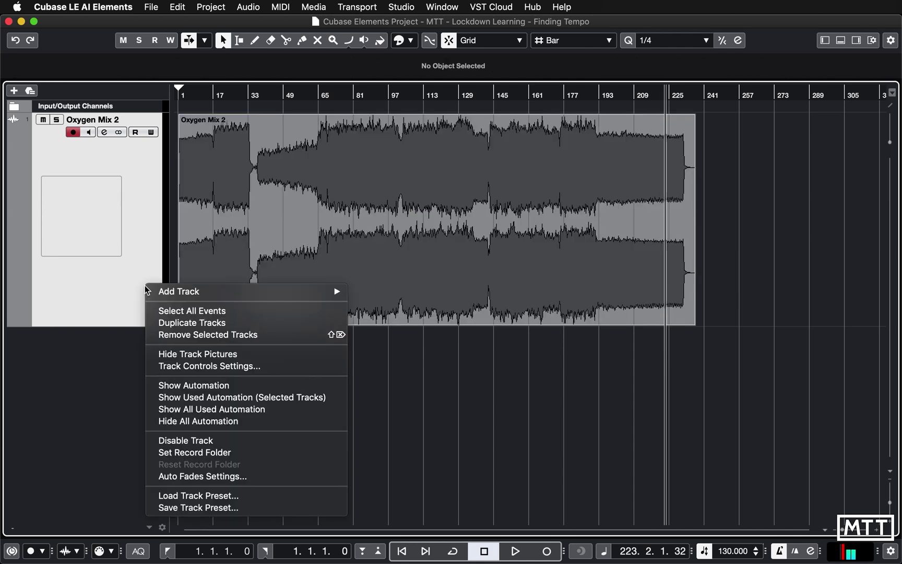
click(184, 333)
key(Return)
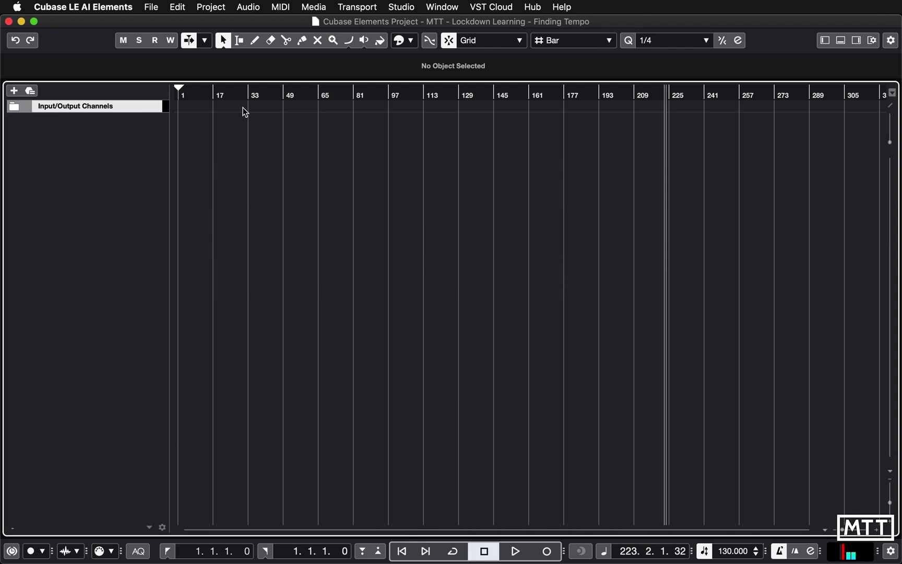
- Import Ginormous_Robots.mp3 onto a new track, copying it into the project folder
click(149, 8)
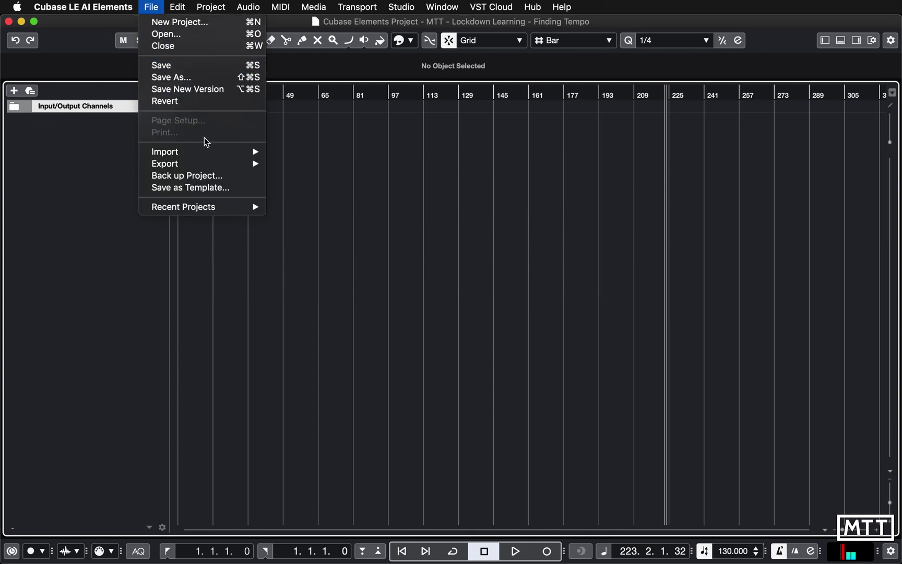
mouse_move(207, 153)
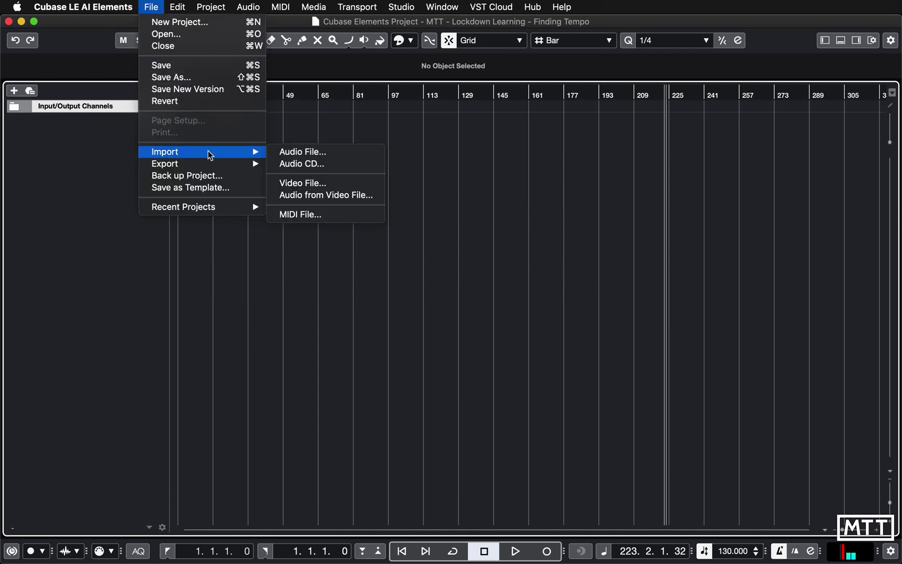
click(281, 154)
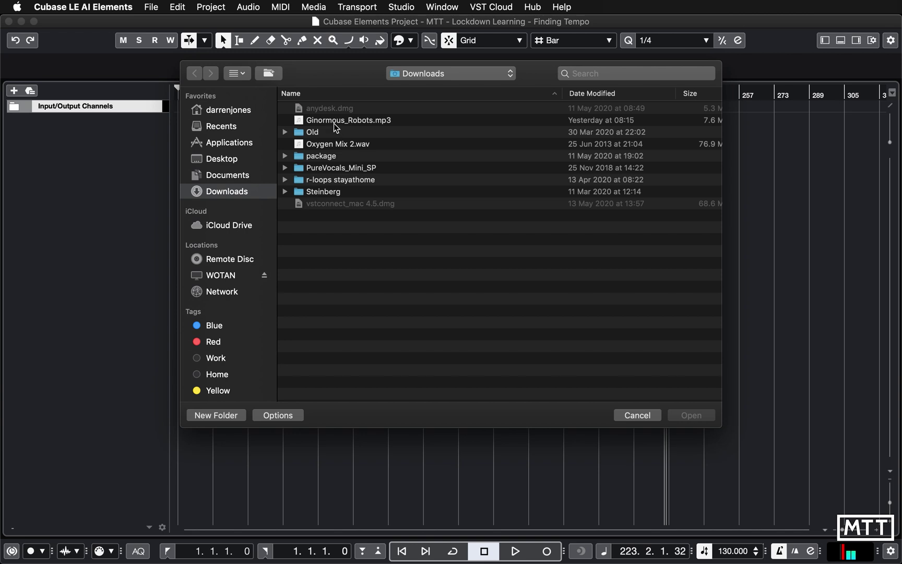
double_click(335, 123)
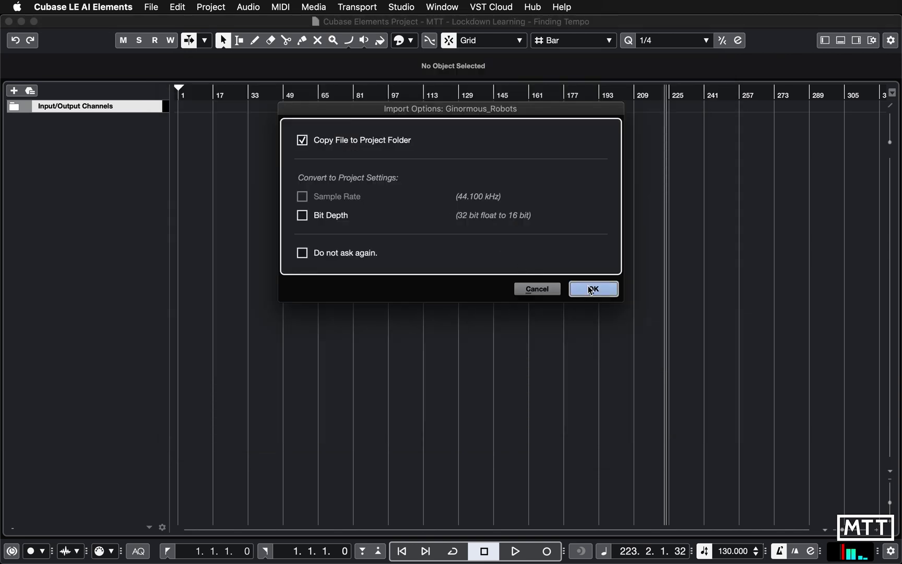
click(592, 289)
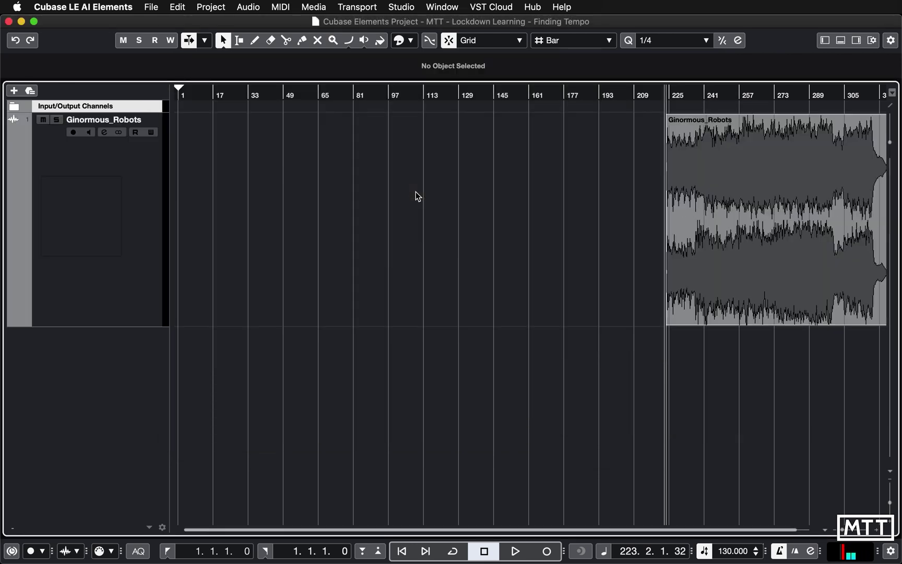
- Move Ginormous_Robots to bar 1 and play its opening, zoomed in on the first bars
drag(741, 217, 242, 212)
key(h)
key(h)
key(h)
key(h)
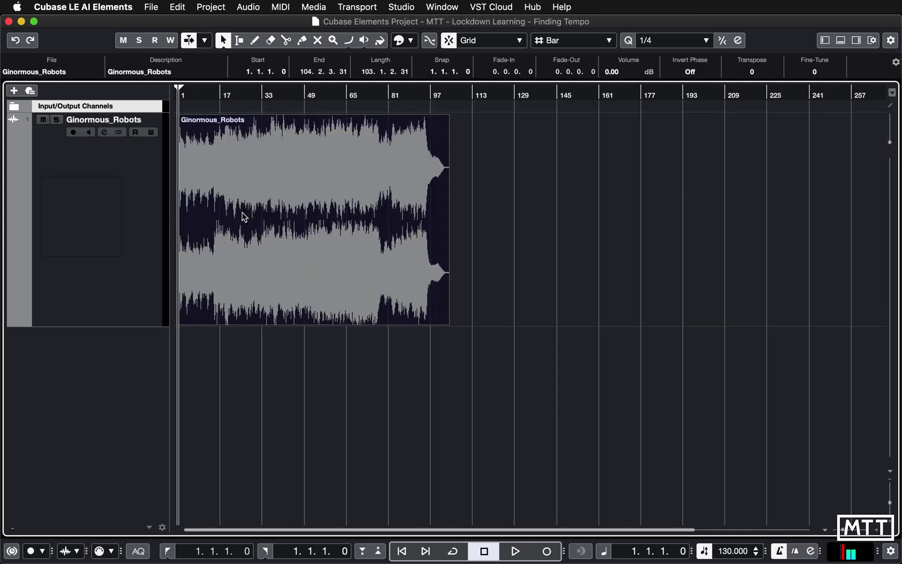
key(space)
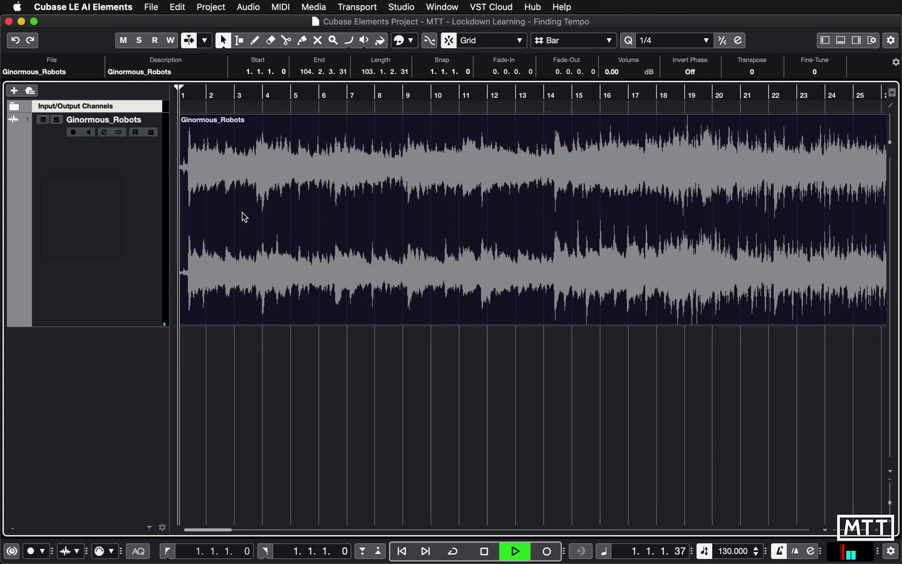
key(h)
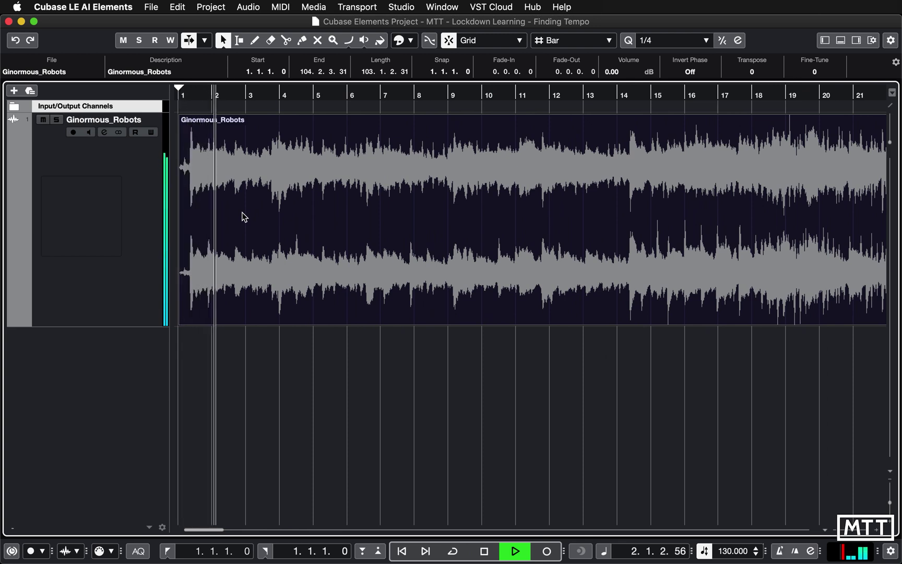
key(h)
key(h)
key(h)
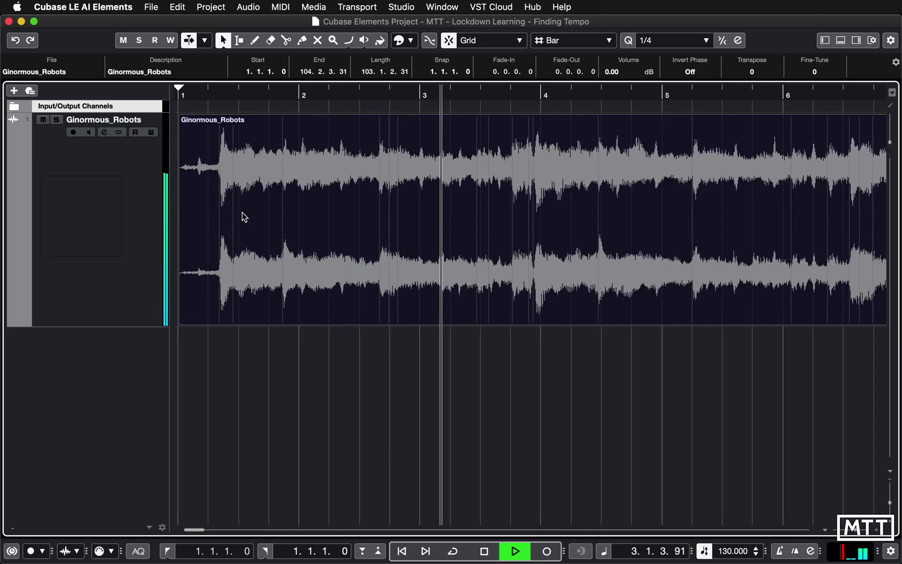
key(space)
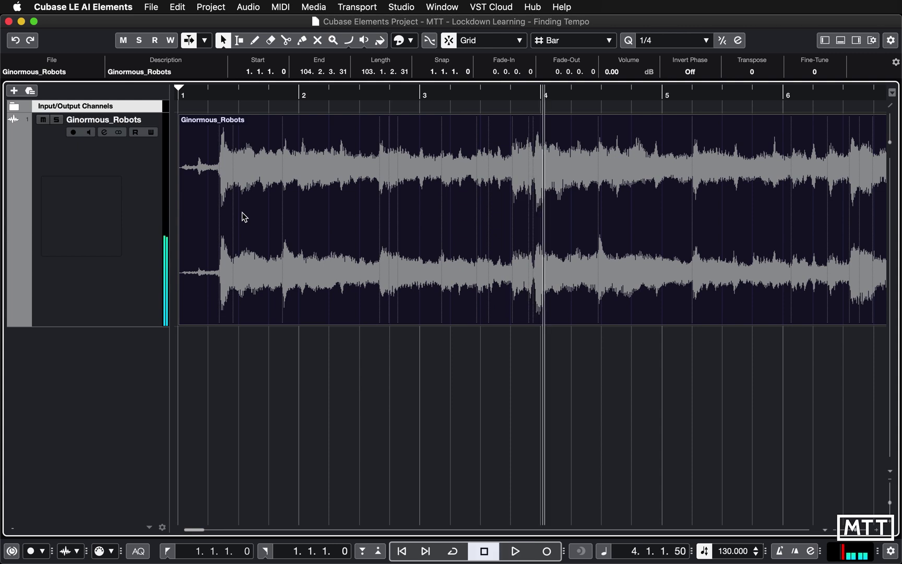
key(Home)
key(h)
key(h)
key(h)
key(h)
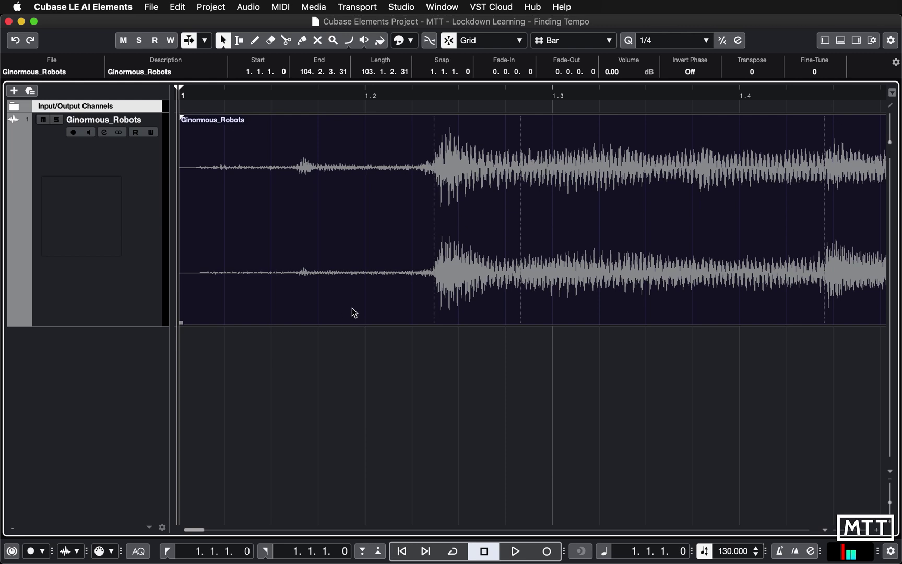
key(space)
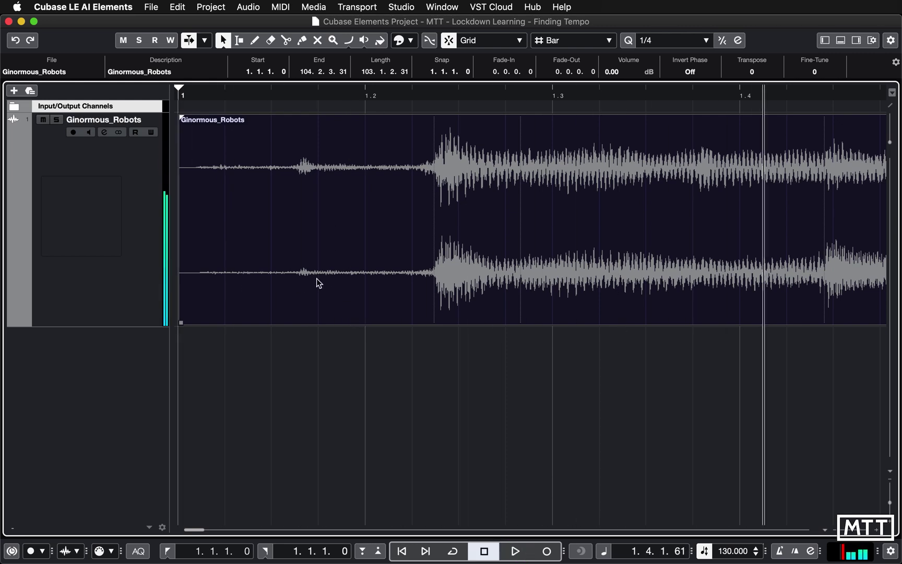
- Place the playhead on the first loud drum transient at 1.2.2.54
click(425, 93)
key(h)
key(h)
key(h)
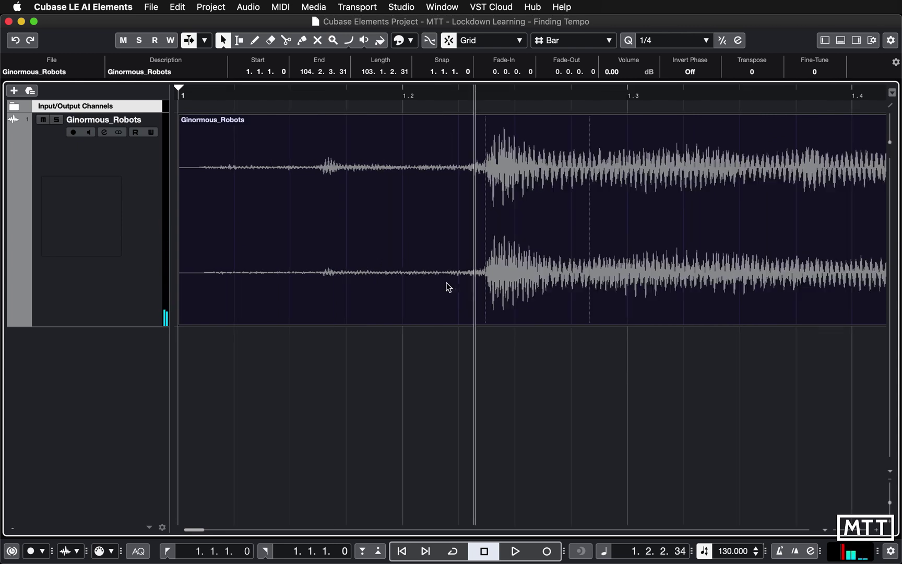
key(g)
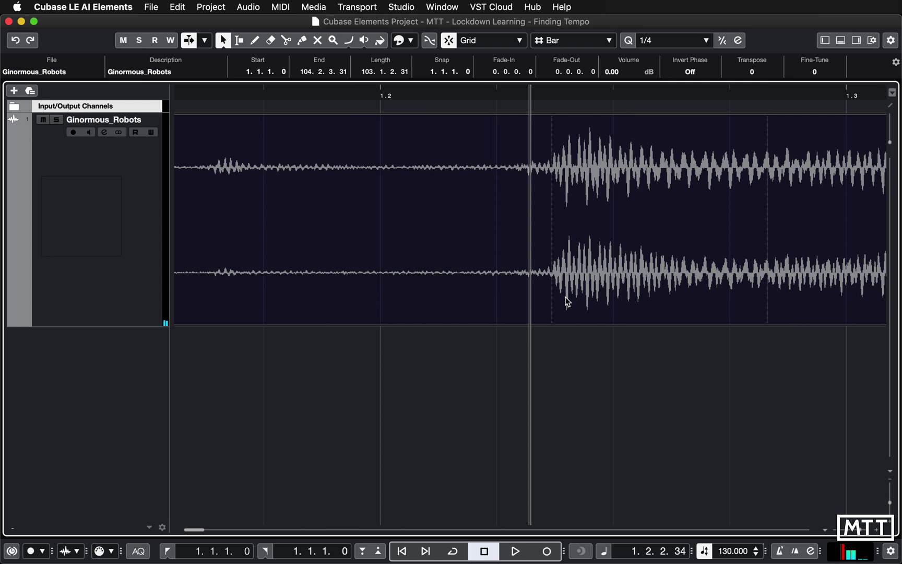
click(549, 97)
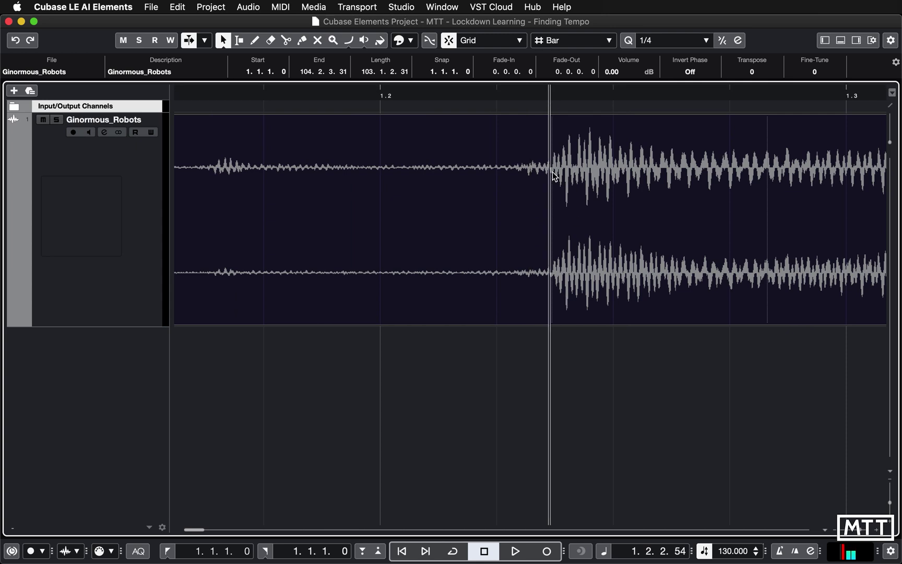
key(g)
key(g)
key(g)
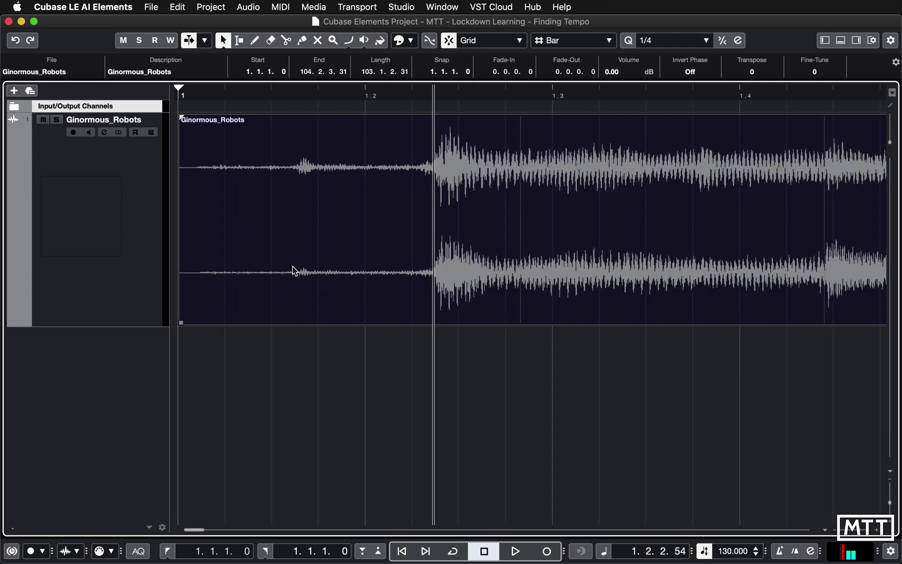
key(h)
key(h)
key(h)
key(h)
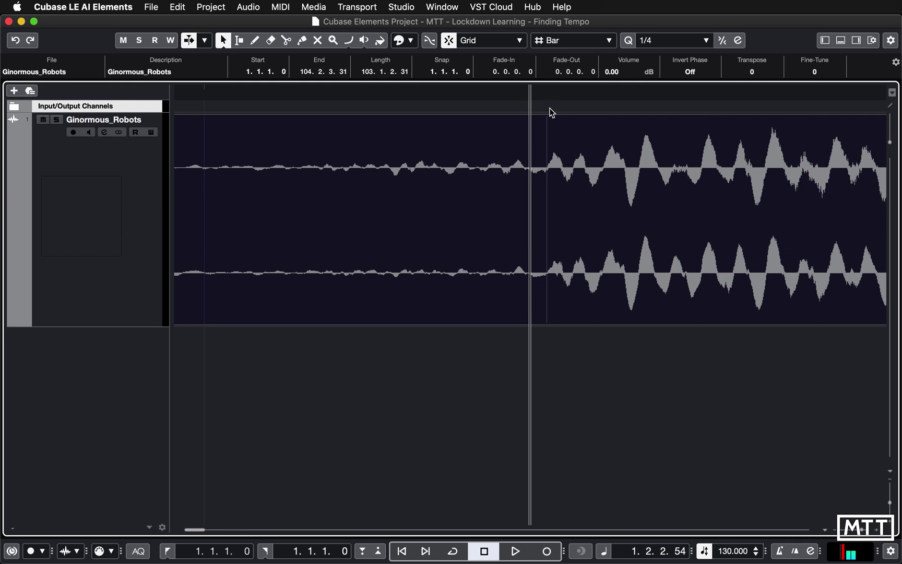
key(g)
key(g)
key(g)
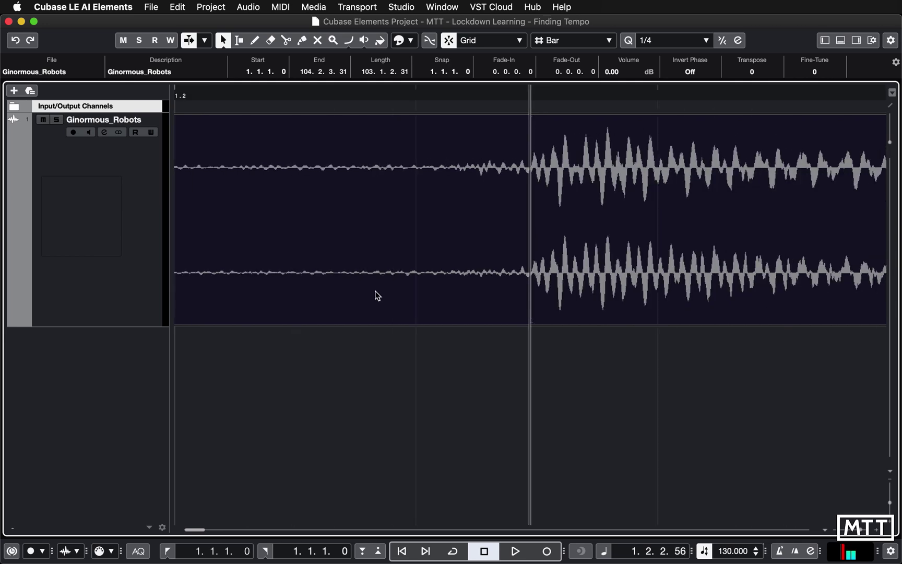
key(g)
key(g)
key(g)
key(g)
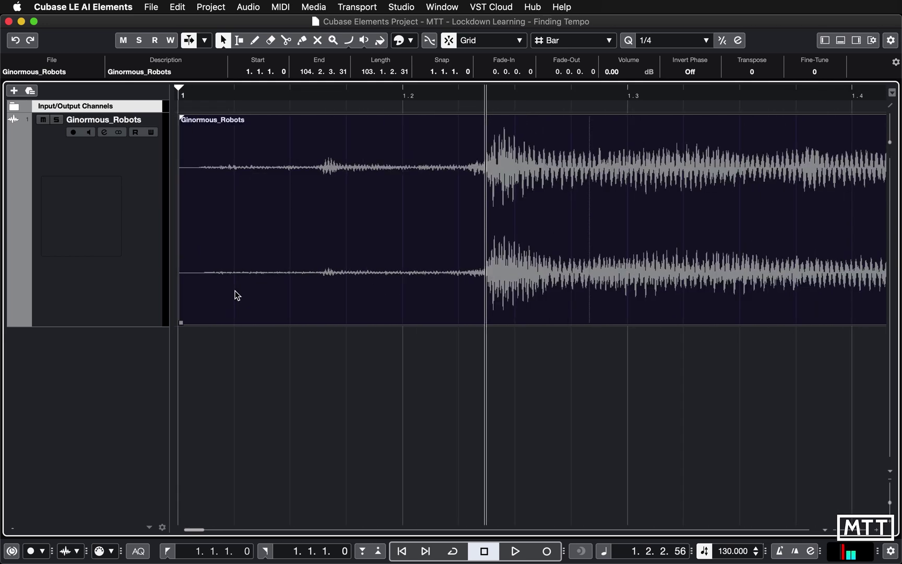
click(519, 45)
- Set Snap Type to Cursor and trim the event's start to the playhead, cutting the intro
click(495, 63)
click(495, 42)
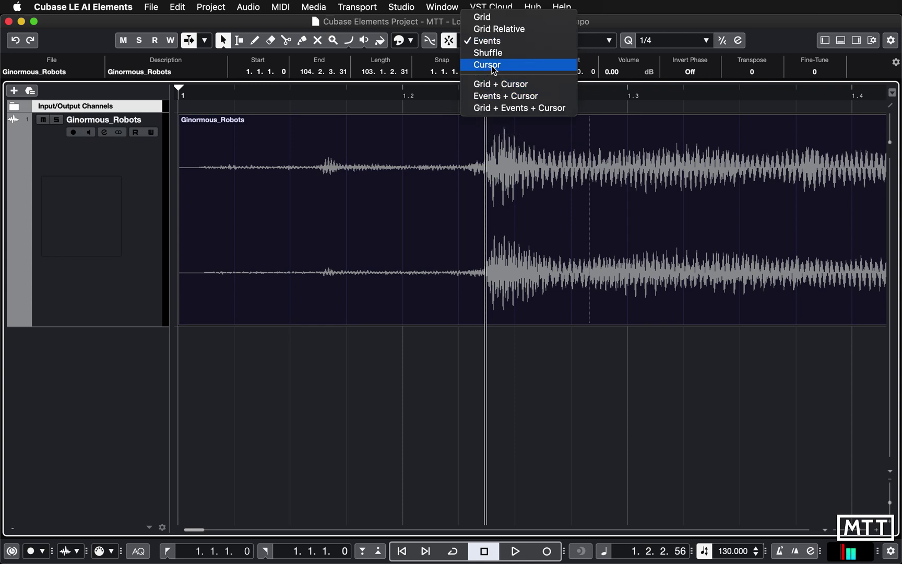
click(487, 65)
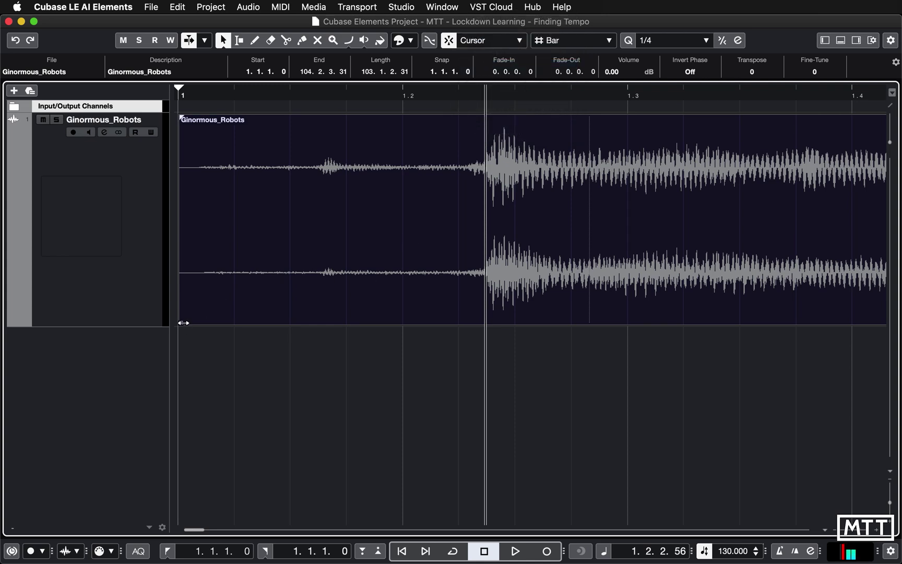
drag(183, 322, 483, 313)
scroll(500, 209, up, 2)
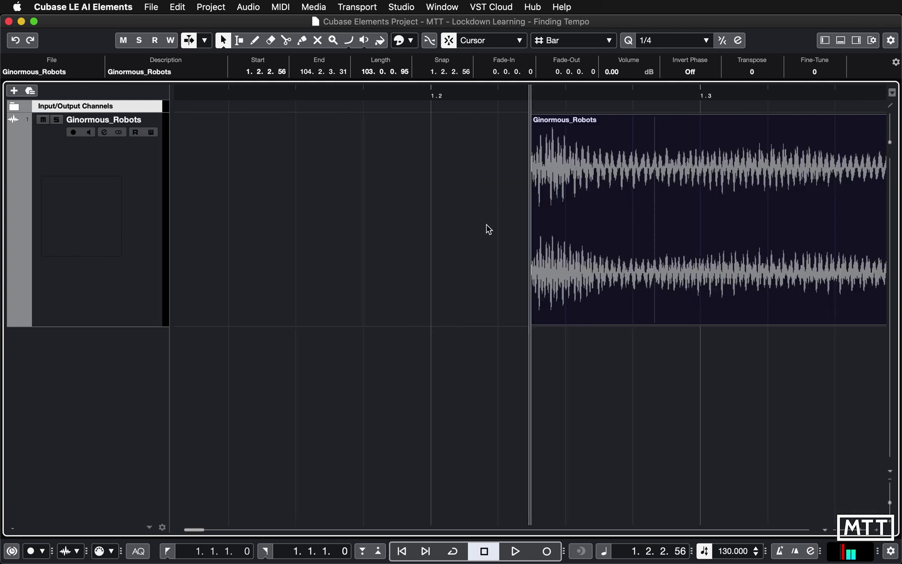
scroll(486, 228, down, 5)
key(g)
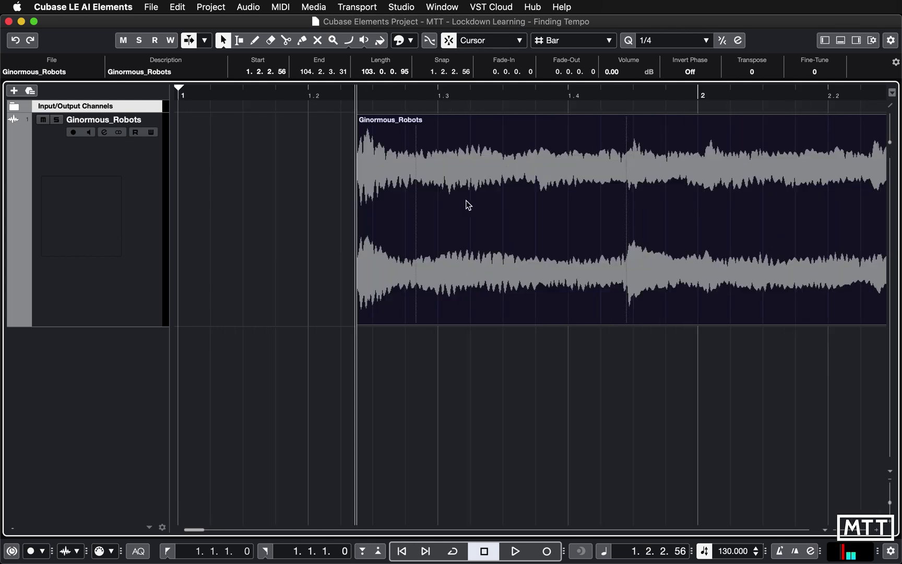
- Switch Snap Type back to Grid and move the trimmed event to bar 1
click(482, 42)
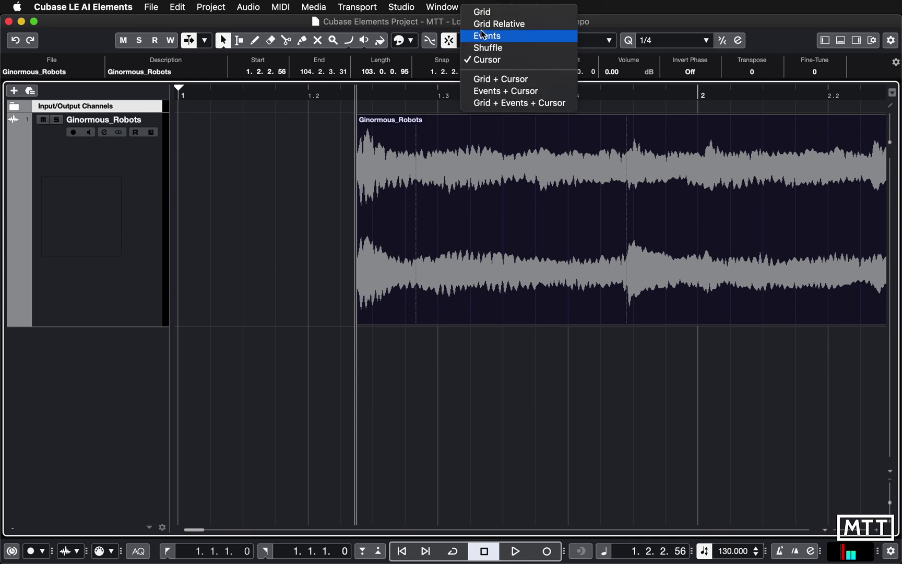
click(482, 11)
drag(470, 231, 346, 232)
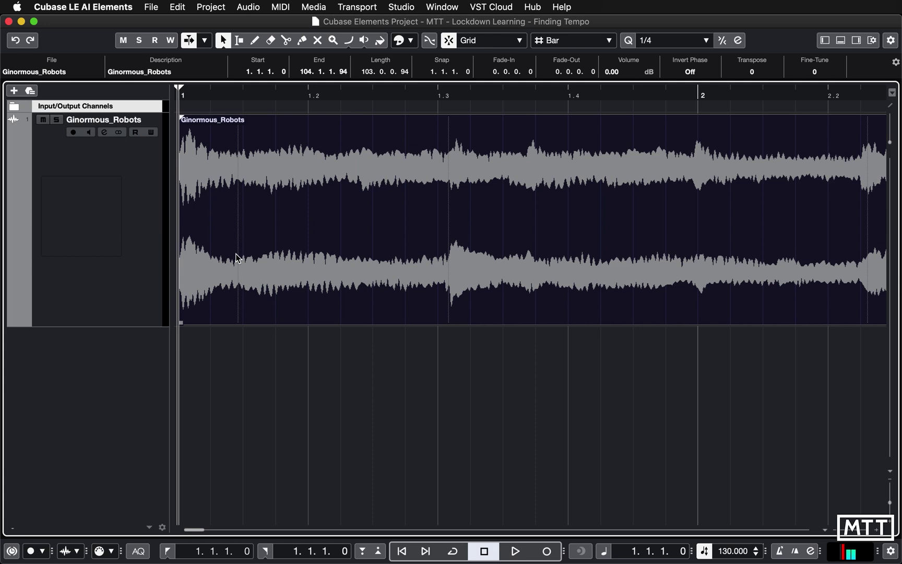
- Play the realigned audio with the metronome click on to check its timing
key(c)
key(space)
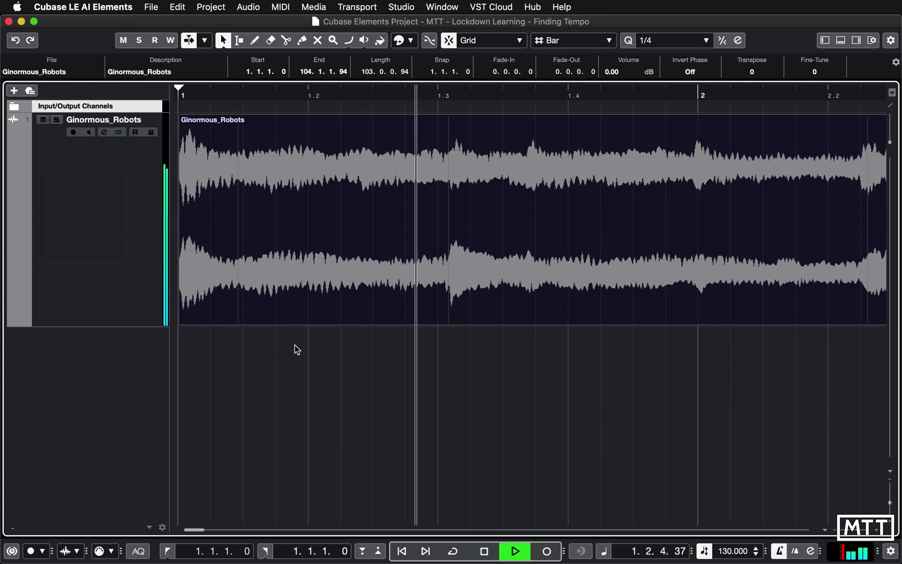
key(space)
key(g)
key(g)
key(g)
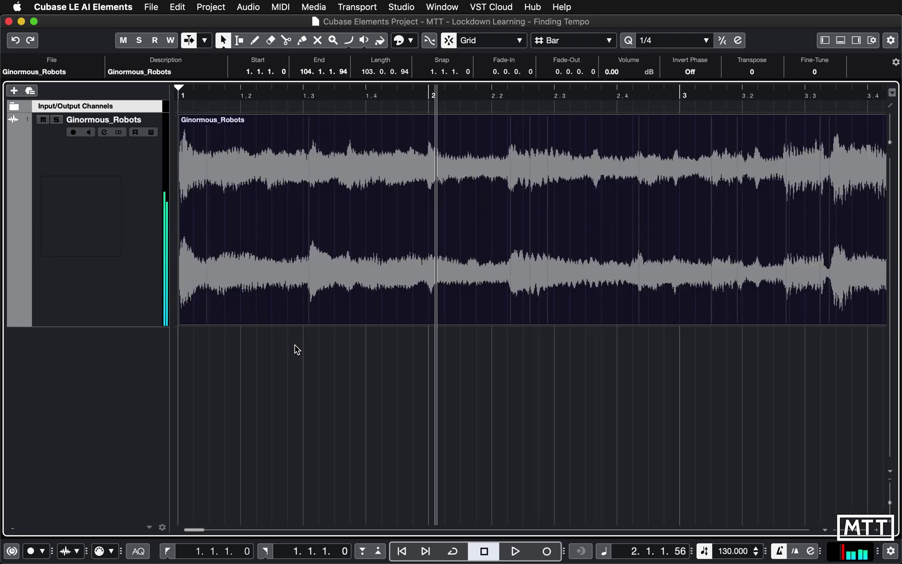
key(g)
- Turn the click off, replay from the start, and stop near beat 3.3, zooming in there
key(c)
key(comma)
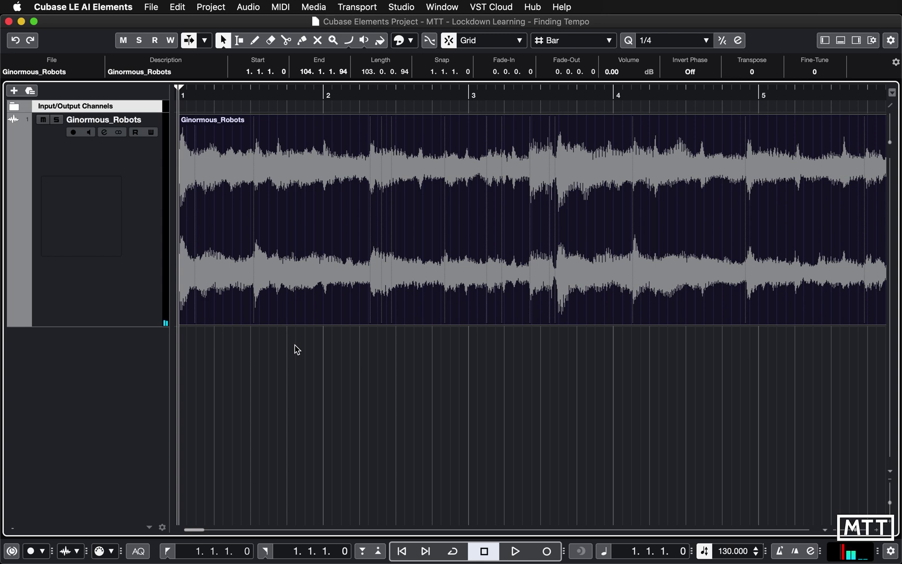
key(space)
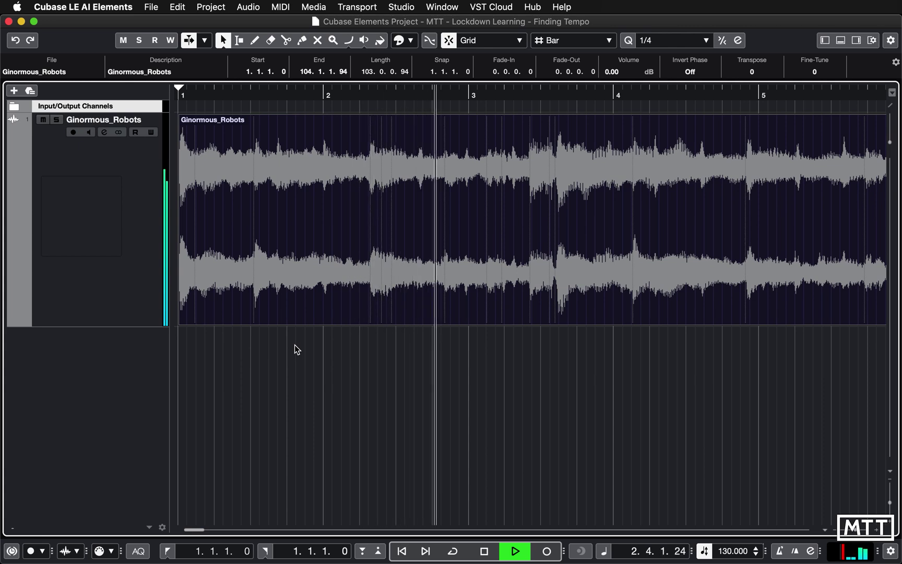
key(space)
key(h)
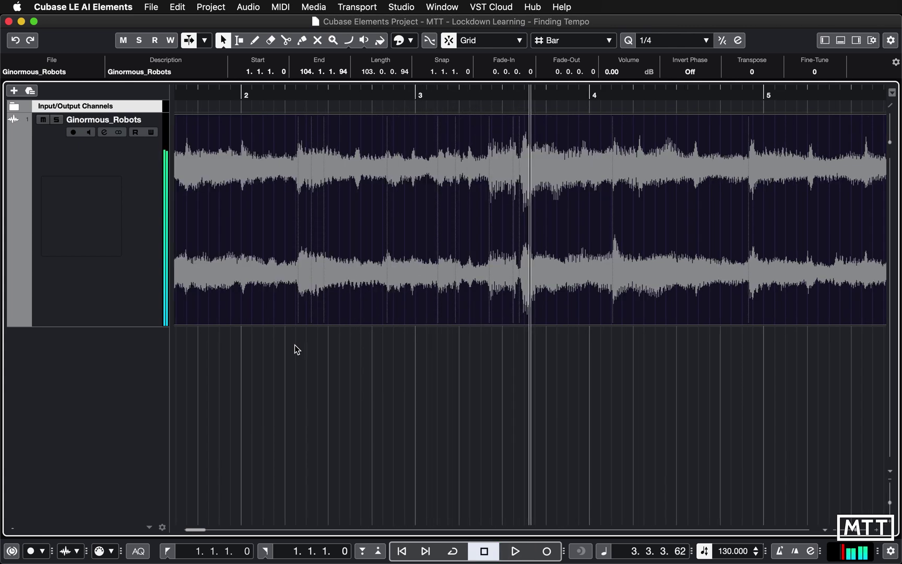
key(h)
key(h)
key(h)
key(h)
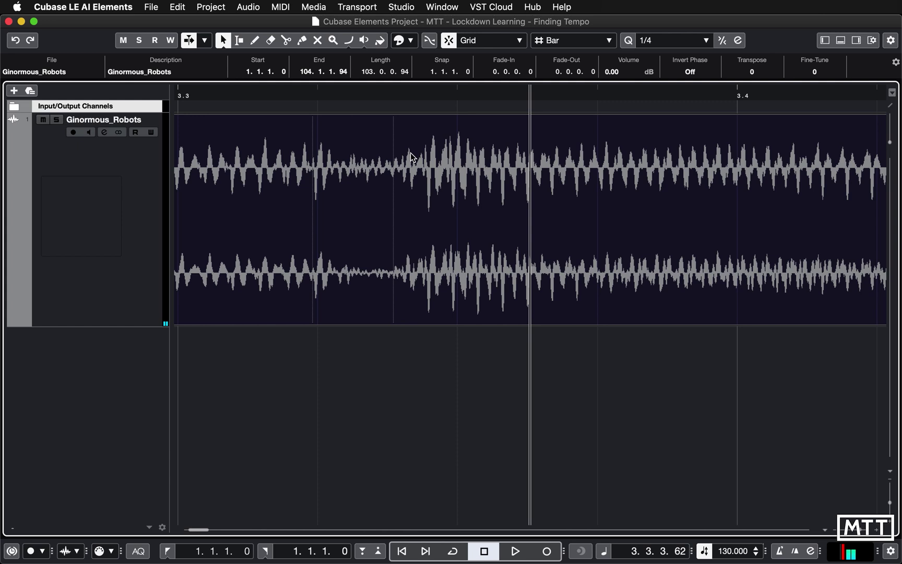
- Position the playhead on the transient at 3.3.2.84
key(g)
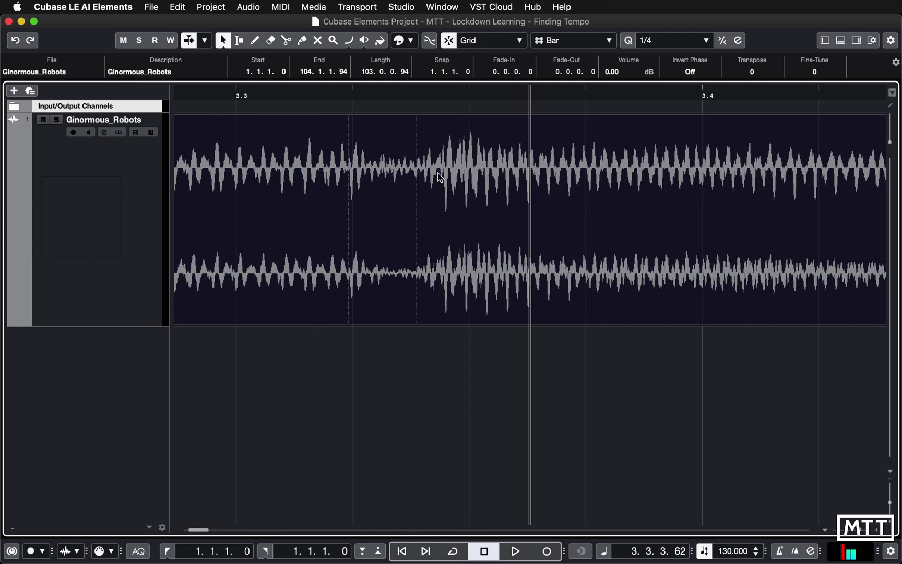
key(h)
key(h)
key(h)
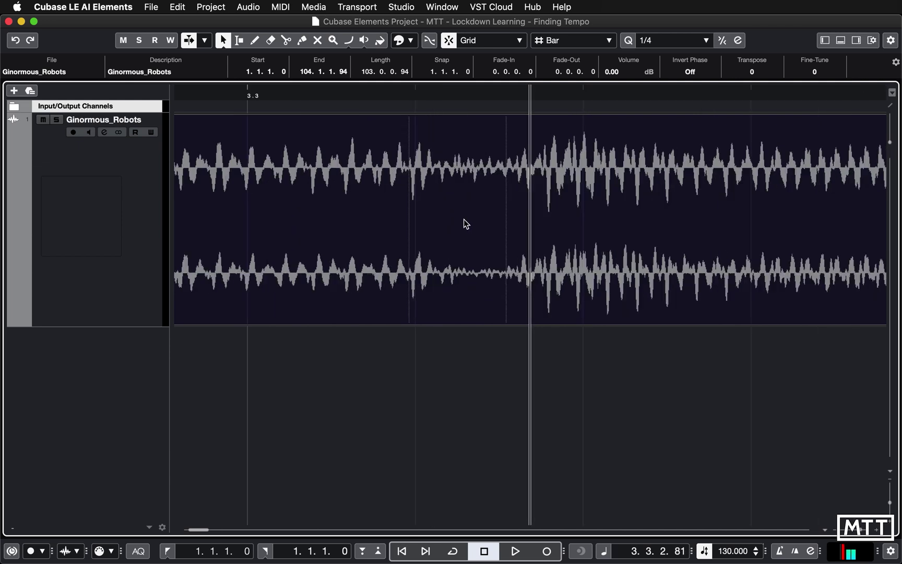
click(537, 96)
key(g)
key(g)
key(g)
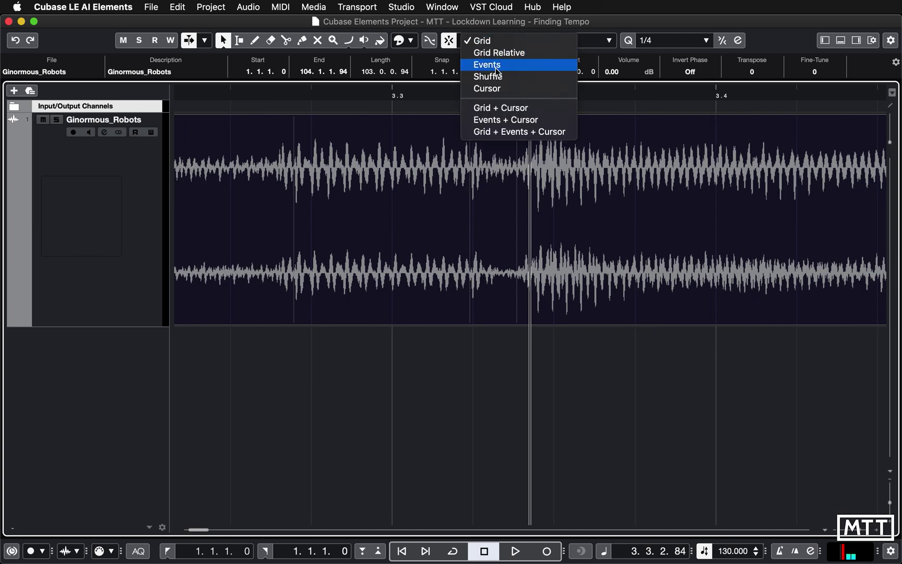
- With snapping set to Cursor, split the event at 3.3.2.84 and deselect it
click(493, 88)
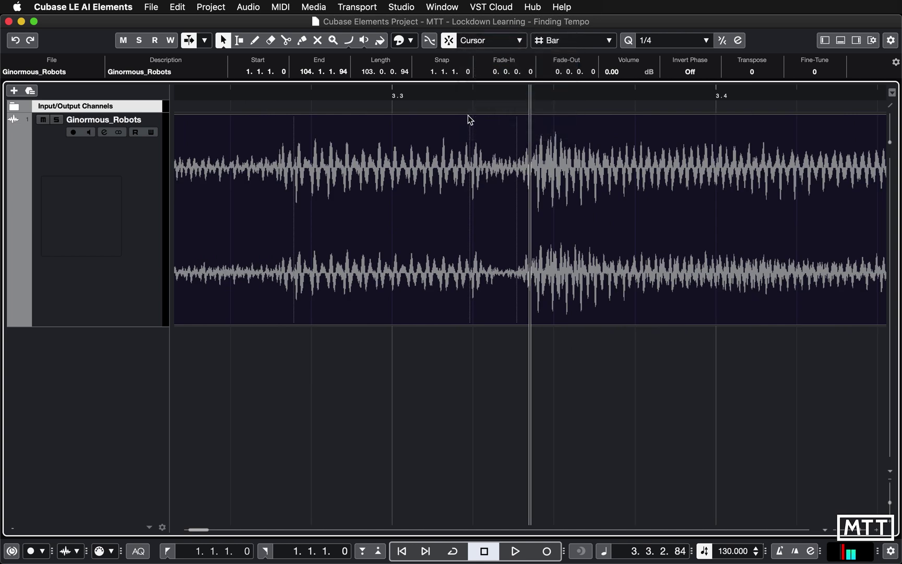
key(3)
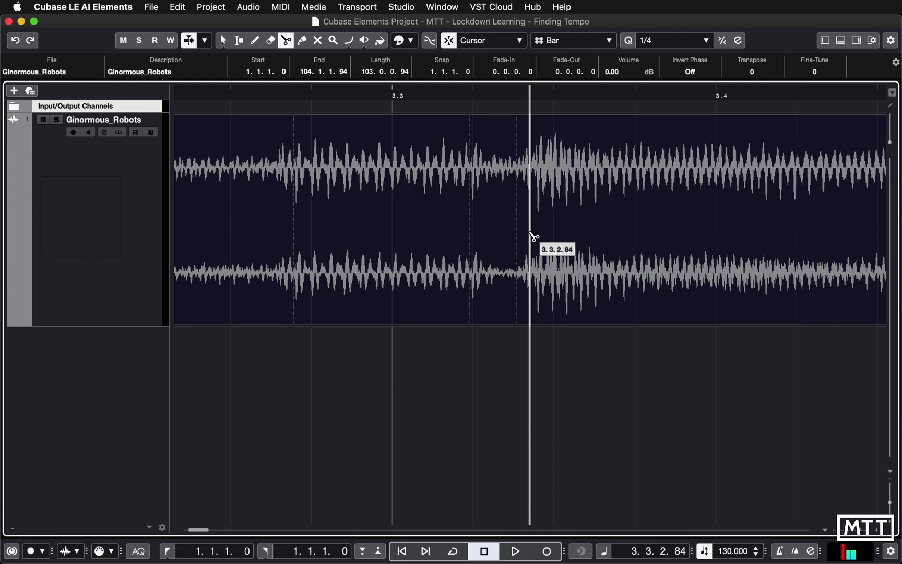
click(531, 234)
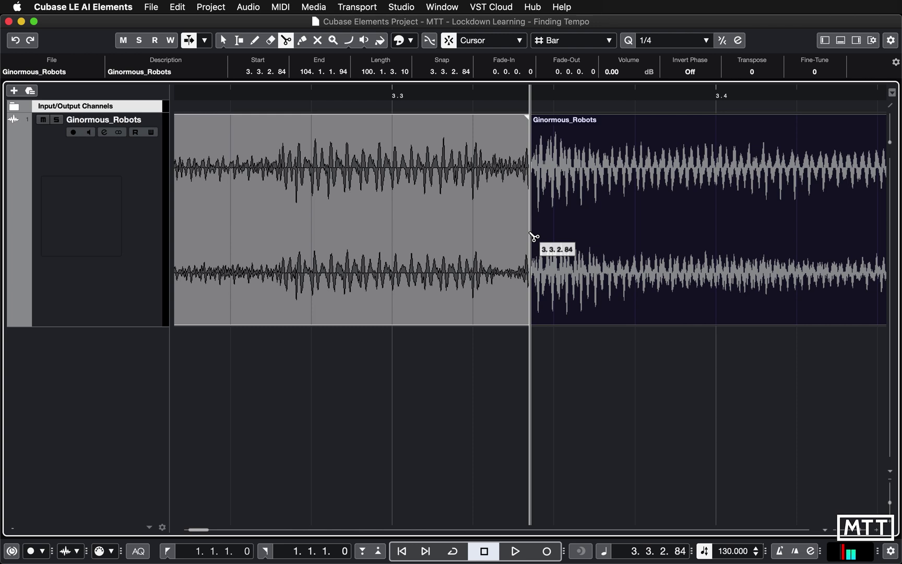
key(1)
click(575, 382)
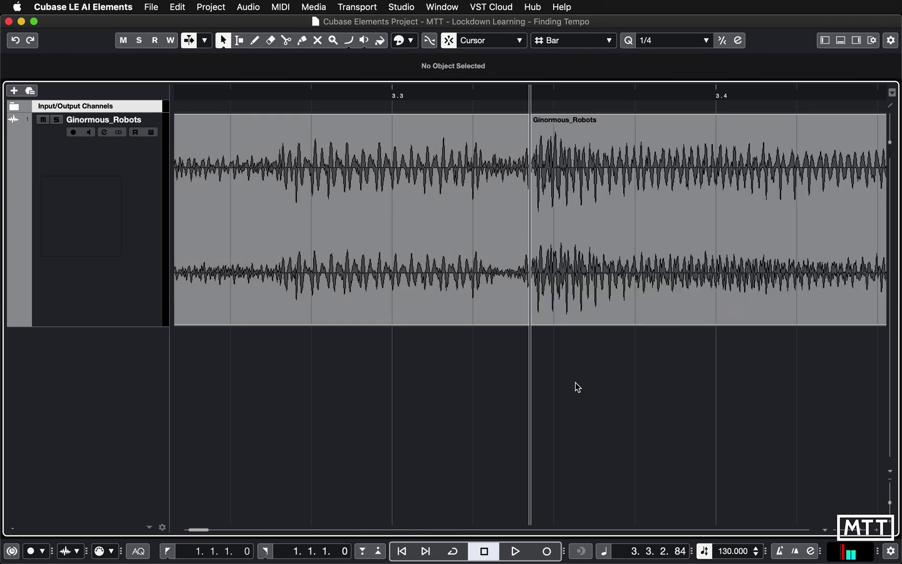
- Delete the right-hand Ginormous_Robots event
key(g)
key(g)
key(g)
key(g)
key(g)
key(g)
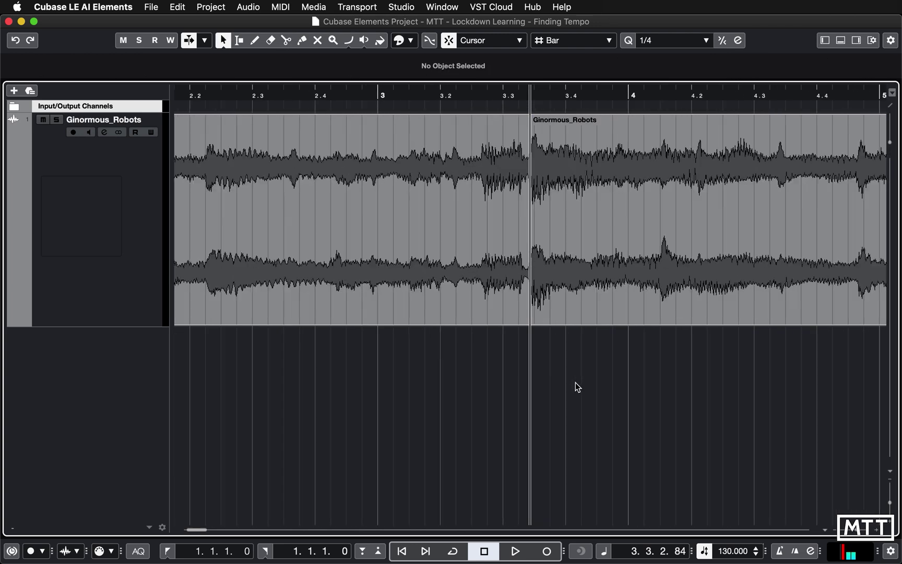
click(606, 258)
key(Delete)
key(g)
key(g)
key(g)
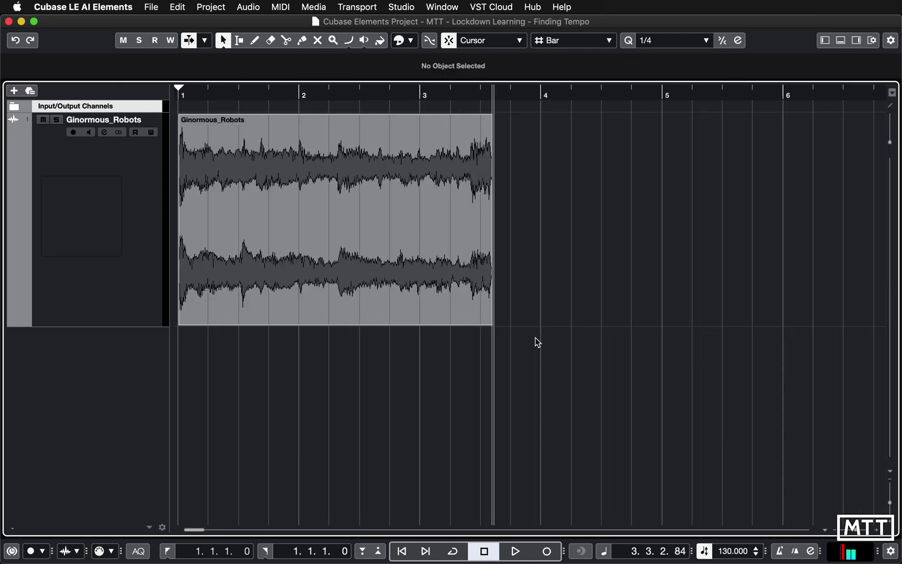
key(h)
key(h)
key(h)
key(h)
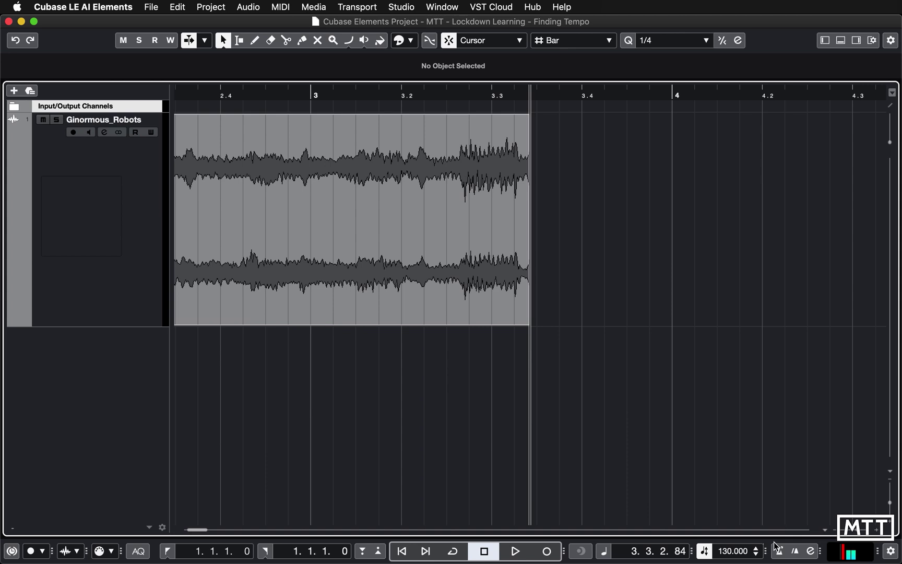
key(h)
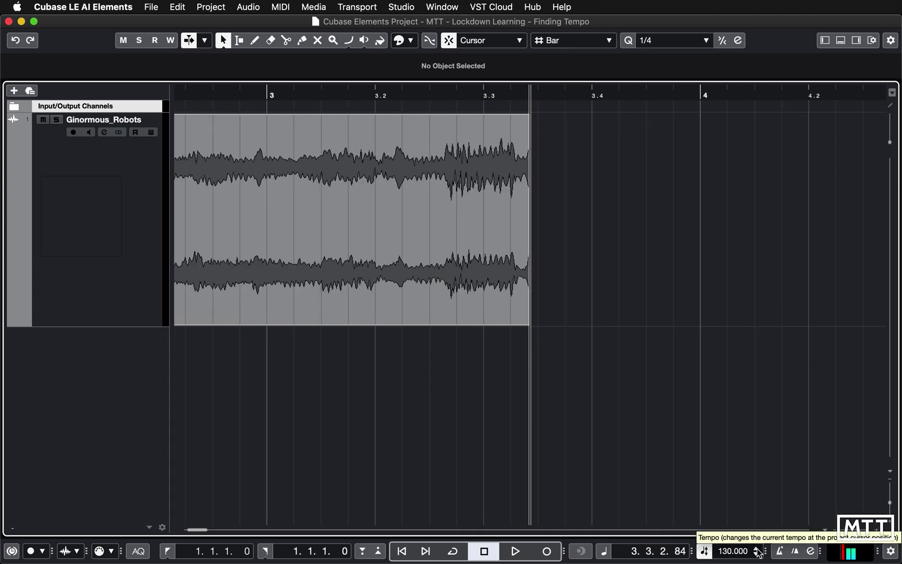
- Lower the tempo with the transport arrows until the clip ends near bar 3
click(757, 549)
click(756, 548)
click(757, 549)
click(757, 555)
click(757, 555)
key(g)
key(g)
key(g)
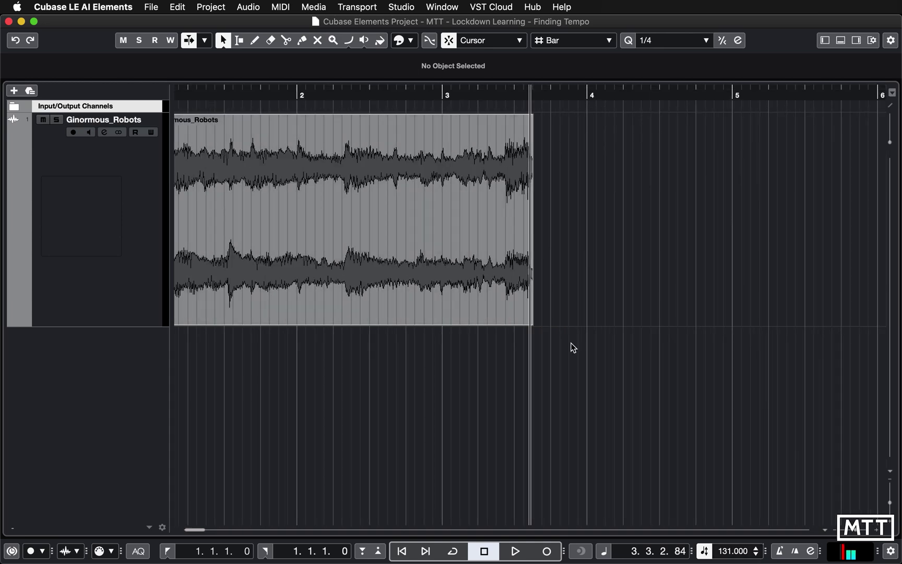
click(756, 555)
click(757, 555)
click(756, 555)
click(756, 554)
click(757, 555)
click(756, 555)
click(757, 554)
click(756, 555)
click(756, 554)
click(756, 555)
click(756, 554)
click(757, 554)
click(757, 554)
click(757, 555)
click(756, 555)
click(756, 554)
click(757, 554)
click(756, 554)
click(756, 555)
click(756, 555)
click(756, 554)
click(756, 555)
click(757, 554)
click(757, 555)
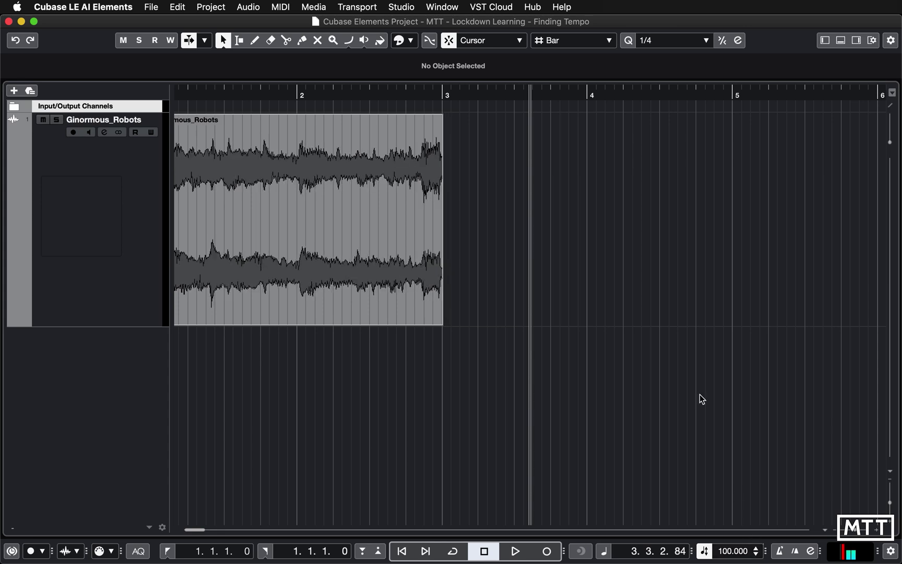
drag(451, 94, 656, 347)
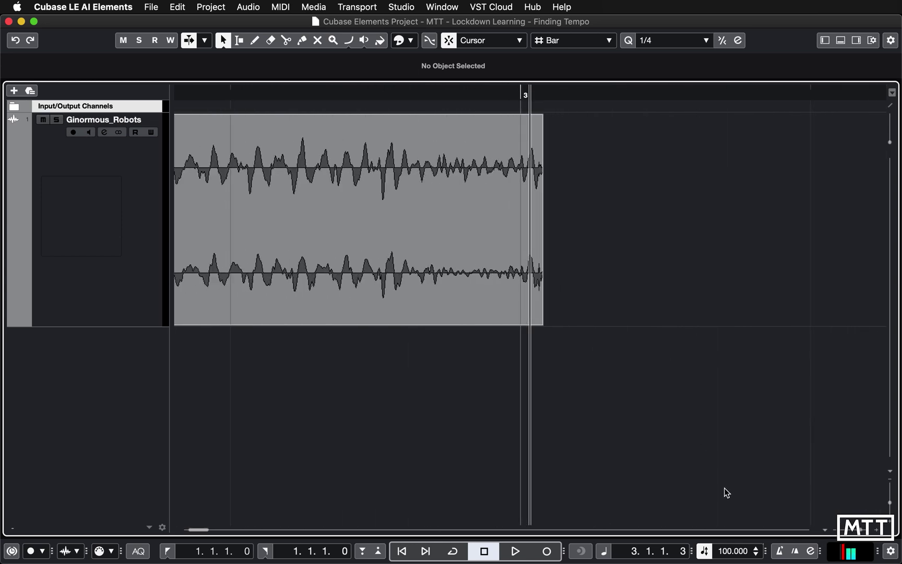
- Enter an exact tempo of 99.750 BPM so the clip ends on bar 3
double_click(729, 552)
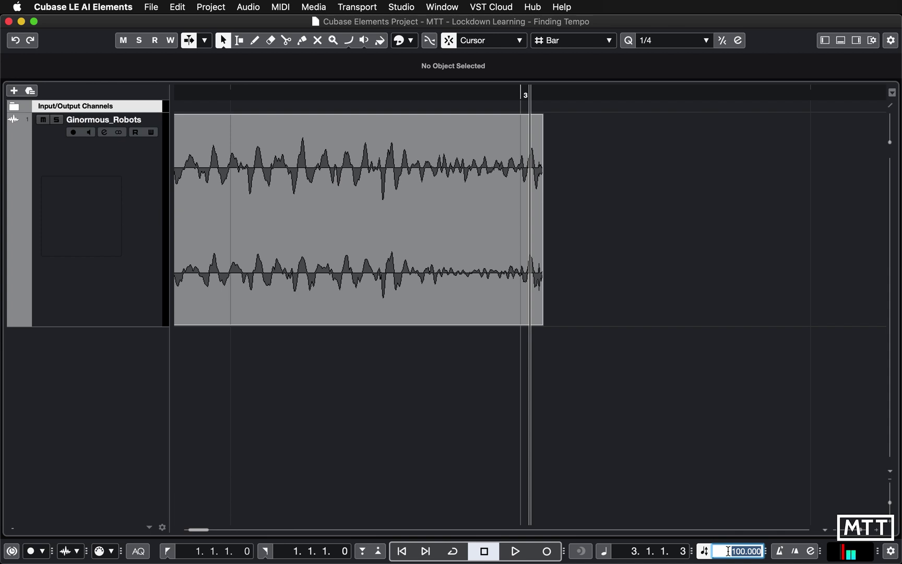
text(99.8)
key(Return)
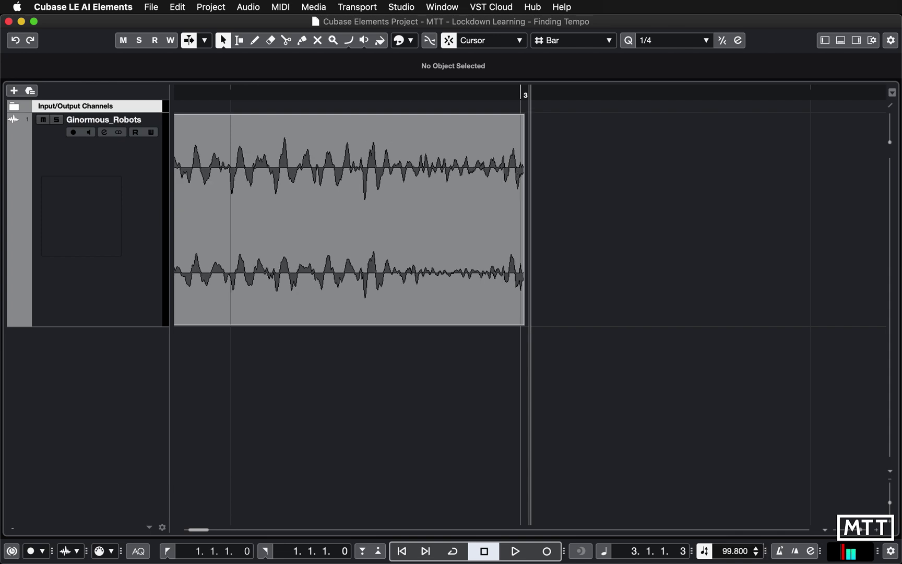
double_click(735, 553)
text(99.)
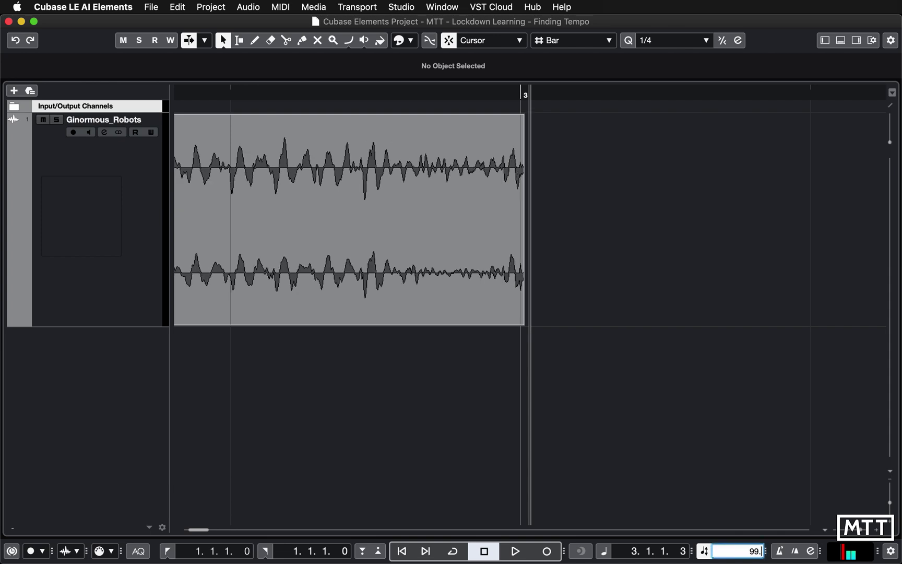
text(750)
key(Return)
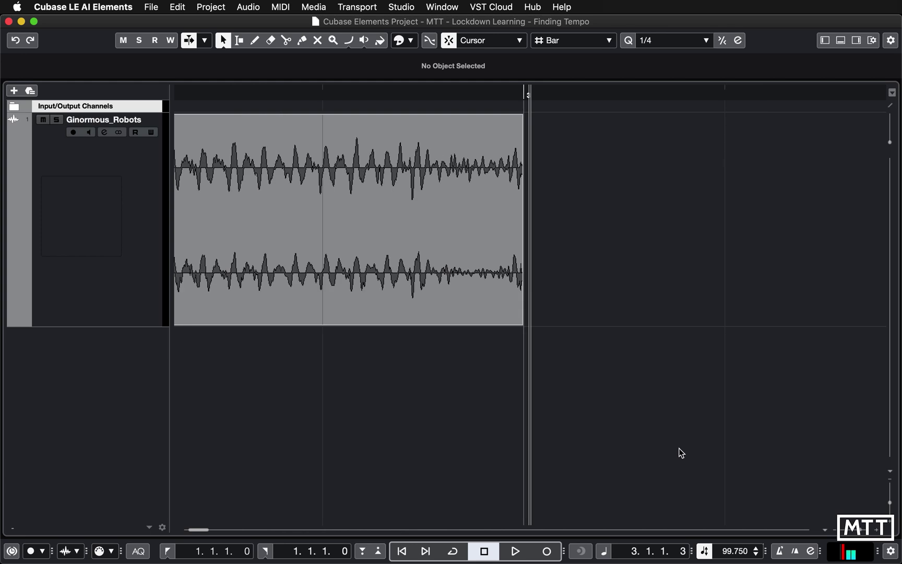
- Loop the Ginormous_Robots event's range with Cycle on and play it from bar 1
key(g)
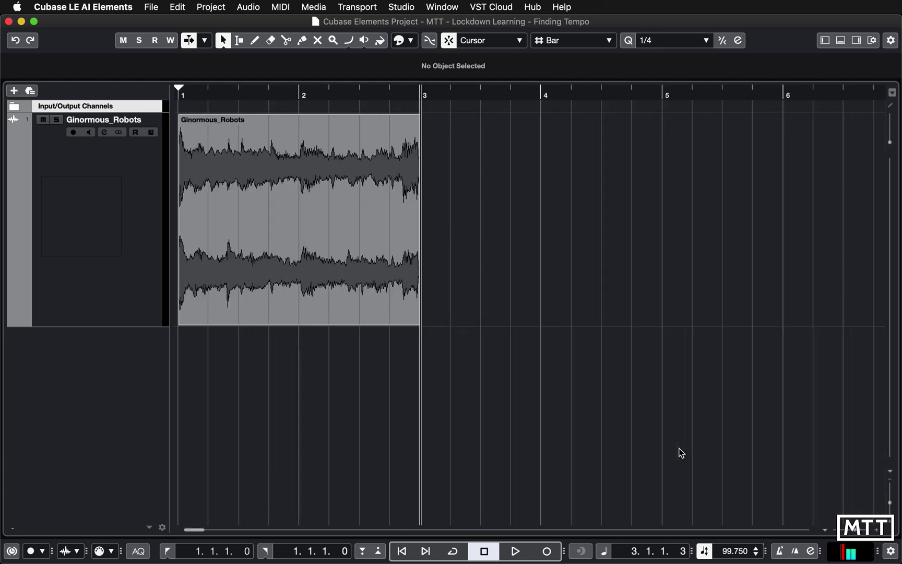
mouse_move(417, 275)
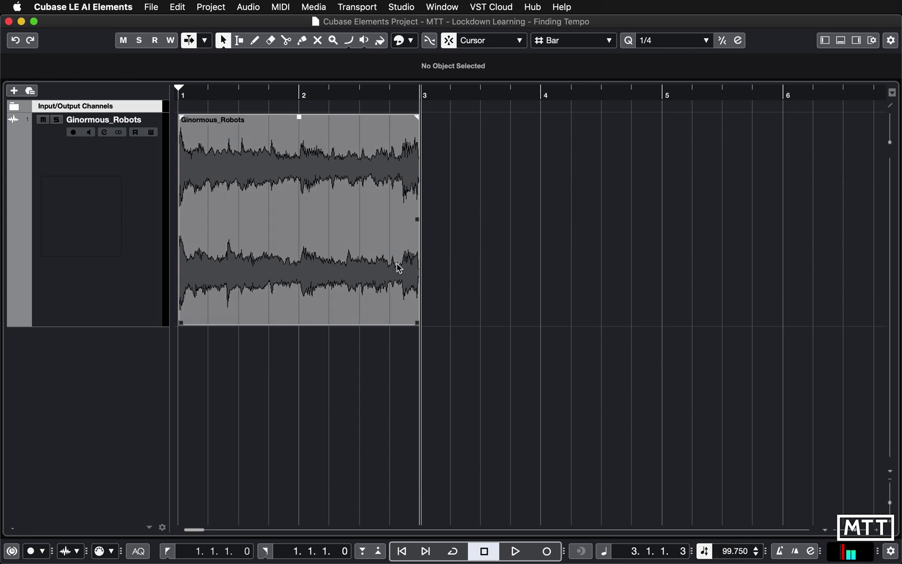
click(336, 256)
key(p)
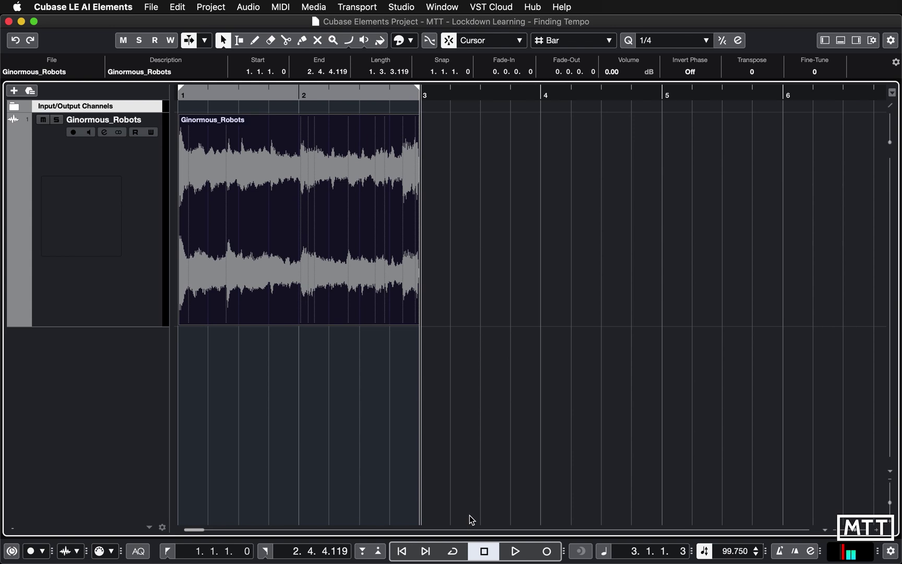
click(454, 551)
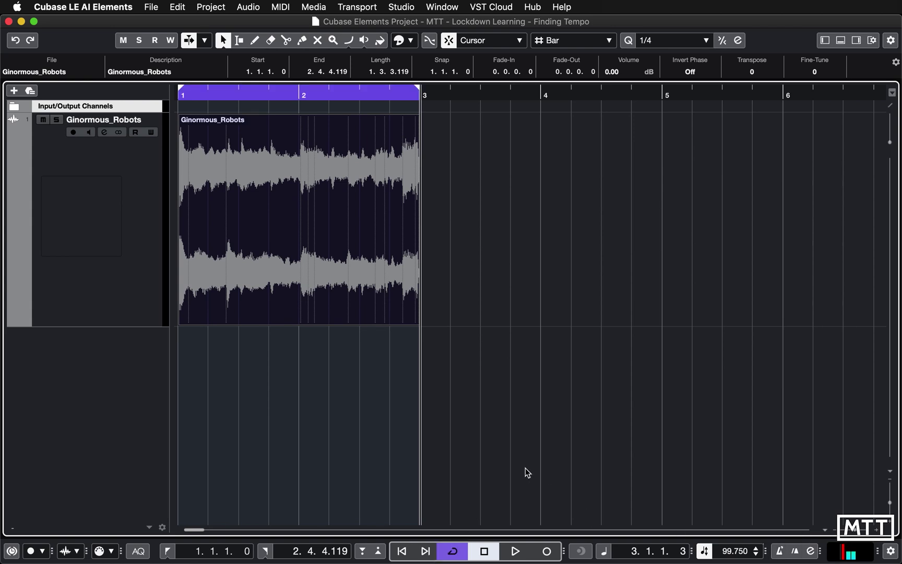
key(comma)
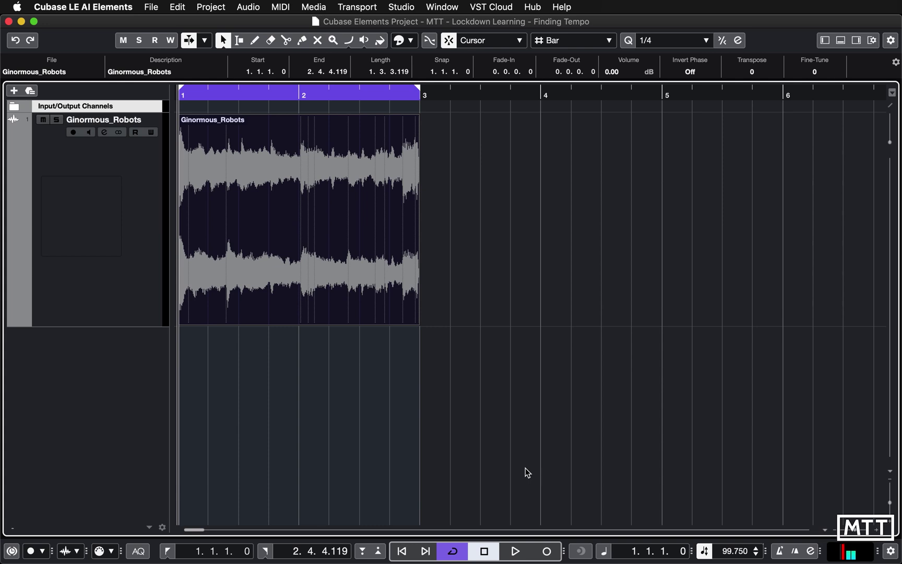
key(space)
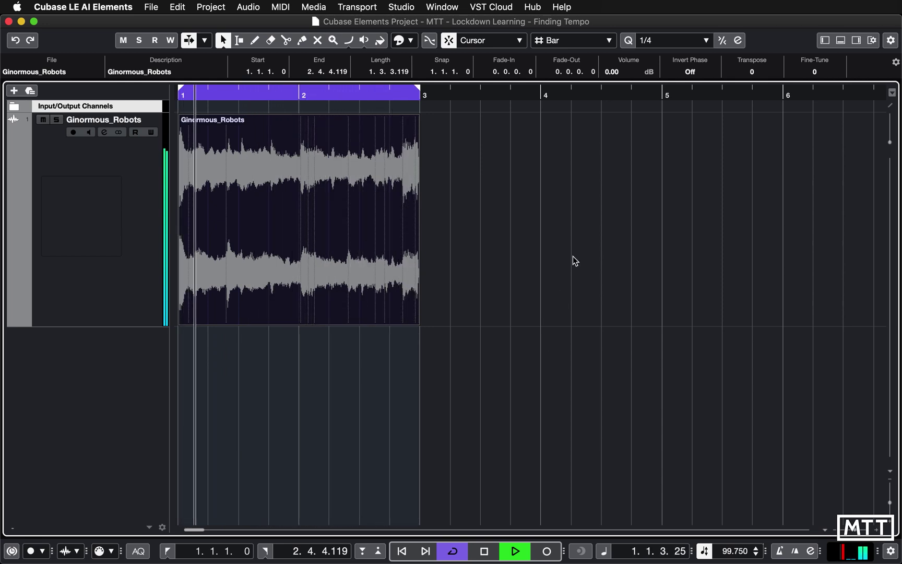
key(space)
- Zoom in at bar 3 to confirm the event ends at 2.4.4.119, just short of bar 3
key(h)
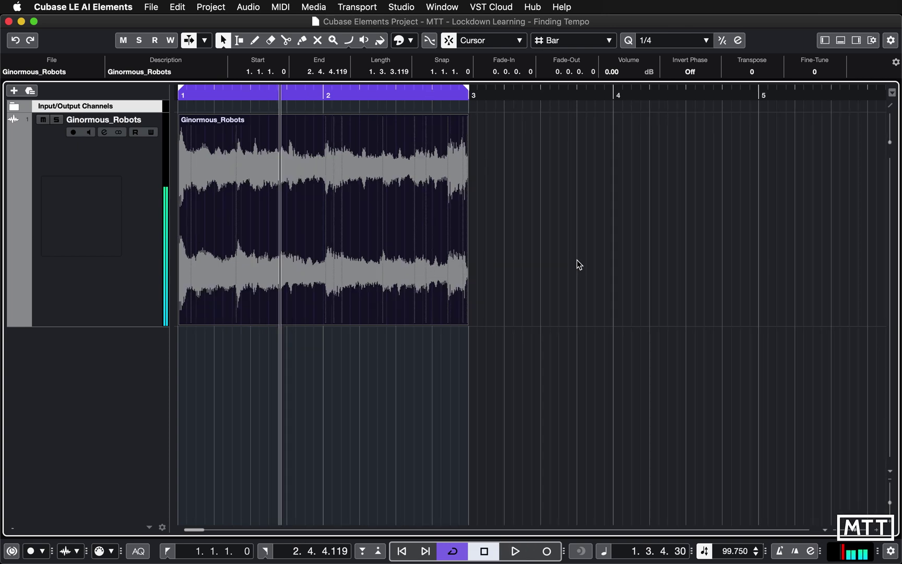
key(h)
key(h)
key(g)
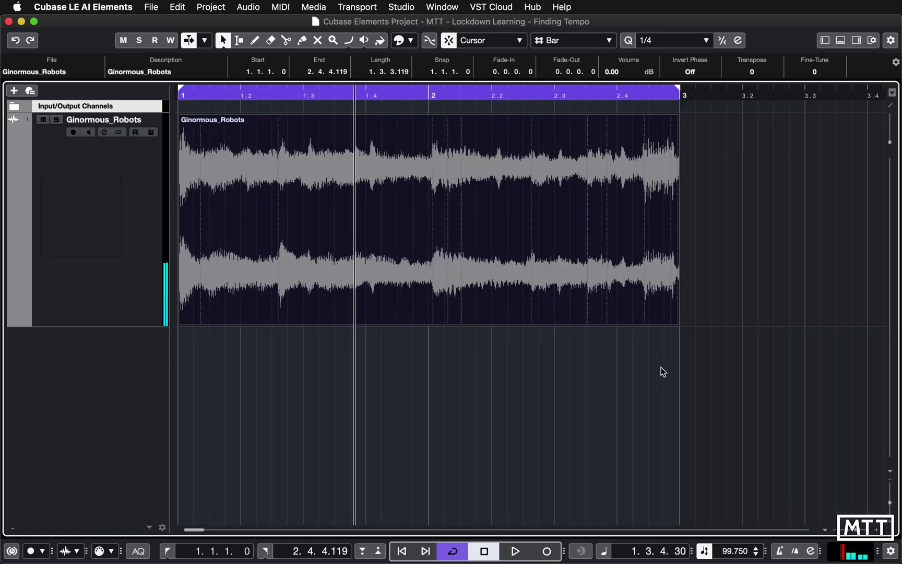
key(2)
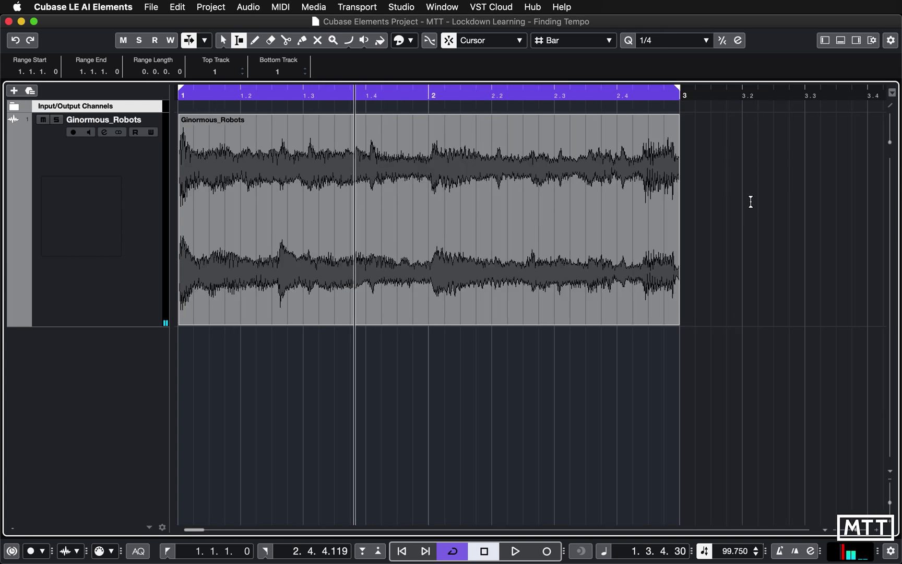
key(1)
click(691, 94)
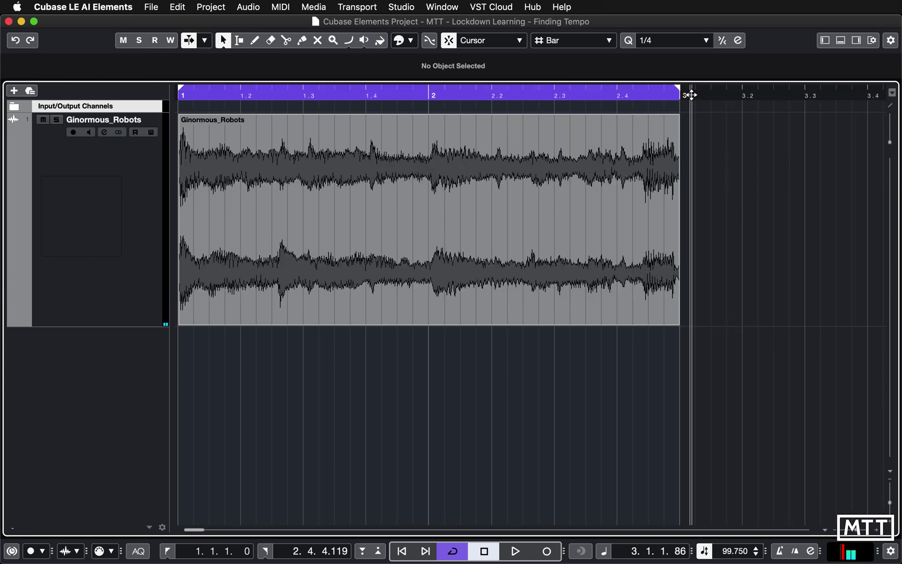
key(h)
key(h)
key(h)
key(h)
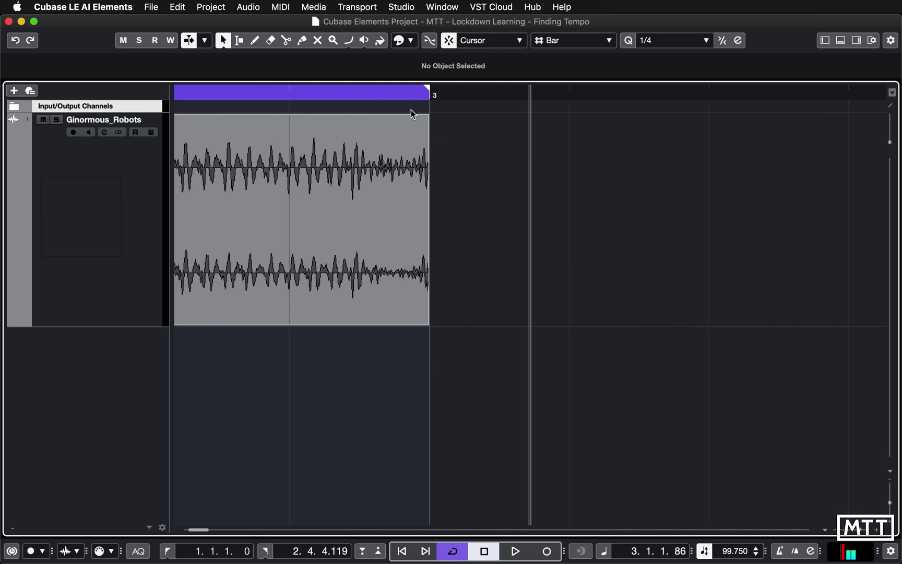
drag(420, 98, 690, 202)
key(h)
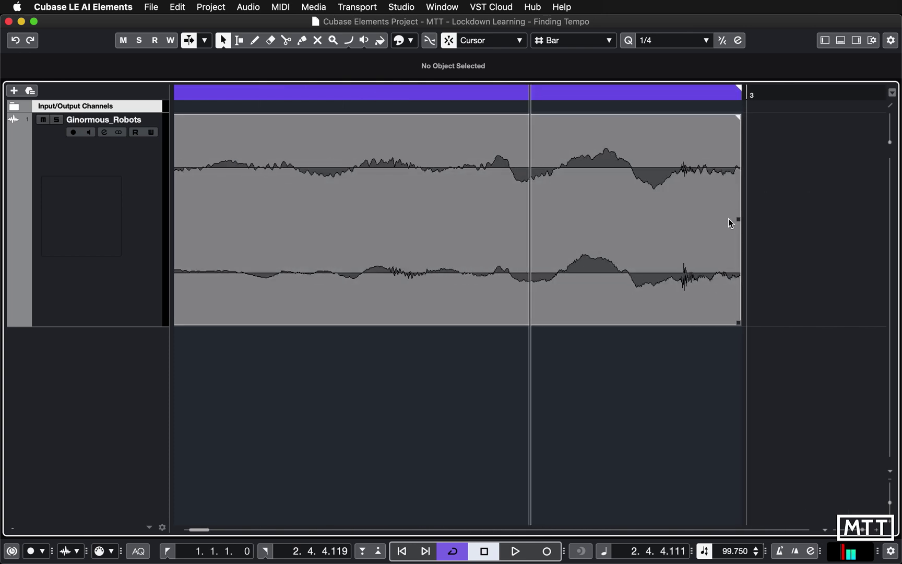
key(g)
key(g)
key(g)
key(g)
key(g)
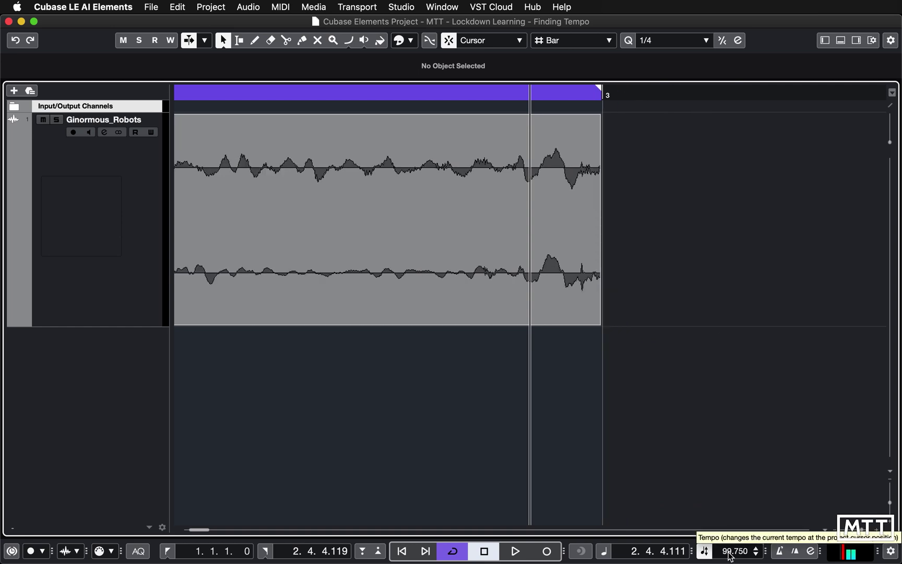
key(g)
key(g)
key(g)
key(g)
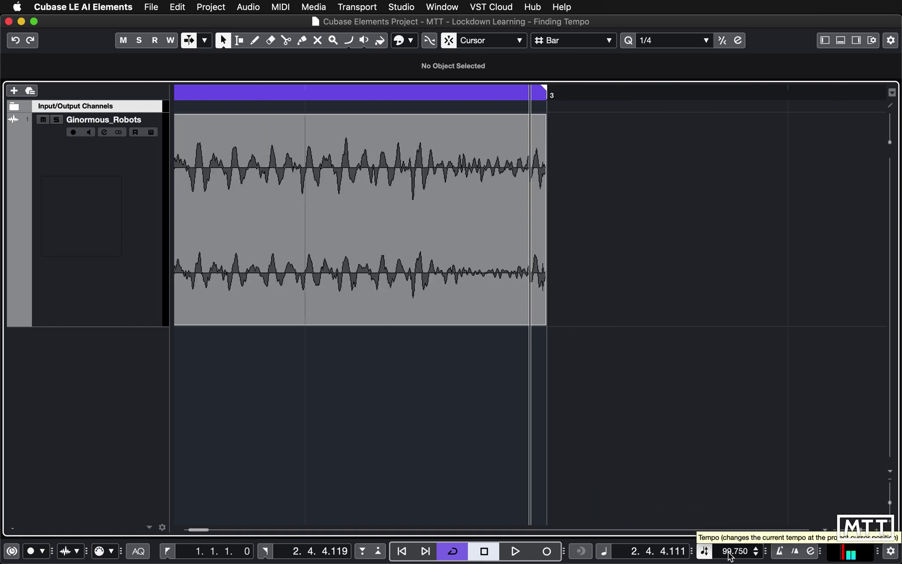
- Set the project tempo back to 130 BPM
double_click(730, 551)
text(130)
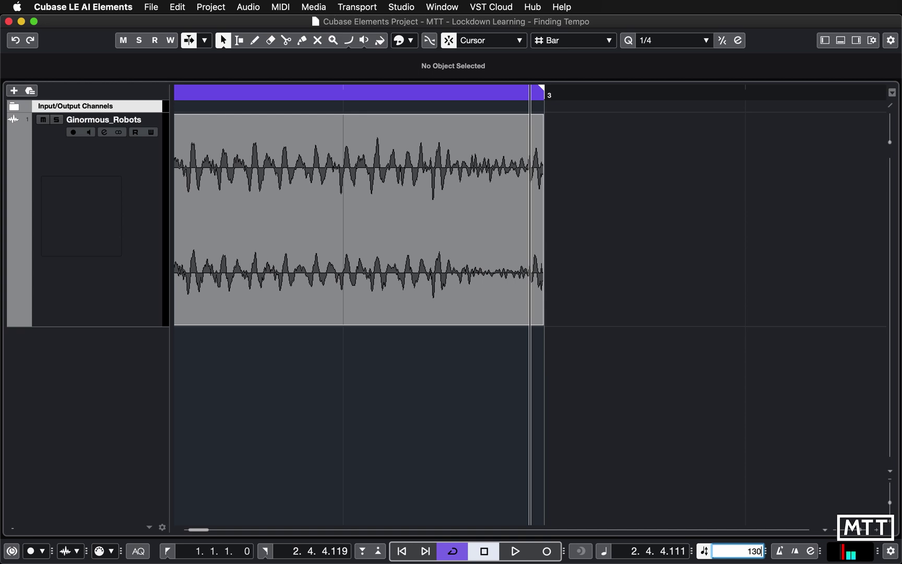
key(Return)
key(g)
key(g)
key(g)
key(g)
key(g)
key(g)
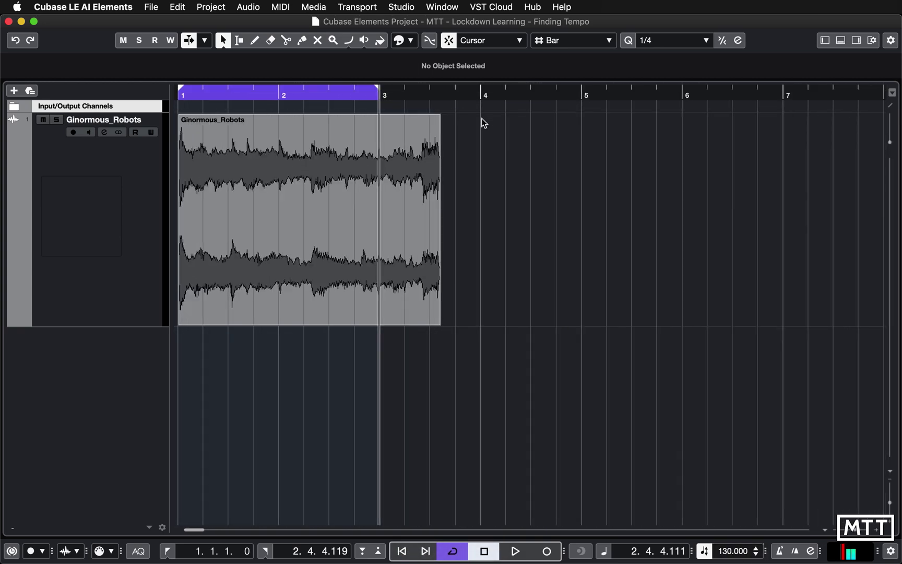
- Turn off Cycle, collapse the bar 1–3 locator range, and select the Ginormous_Robots event
click(453, 550)
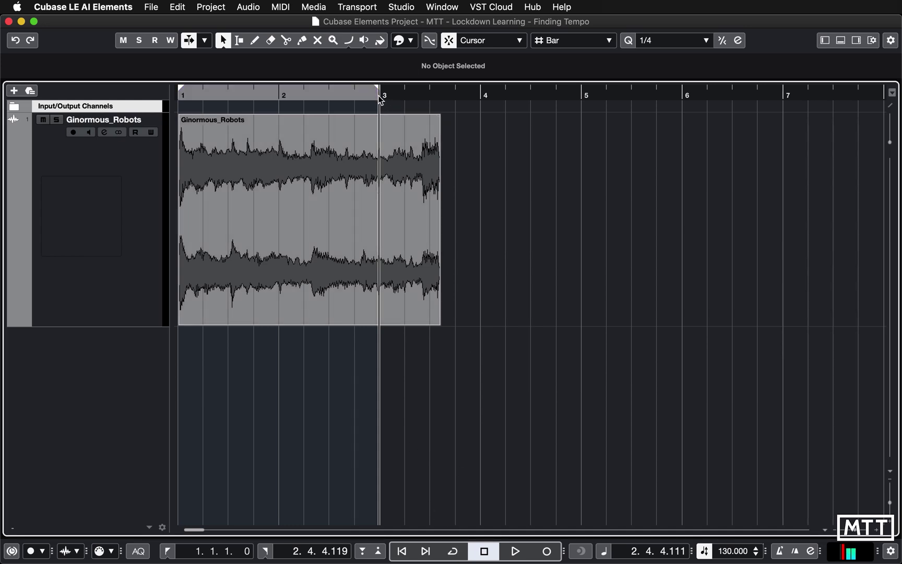
drag(377, 90, 180, 92)
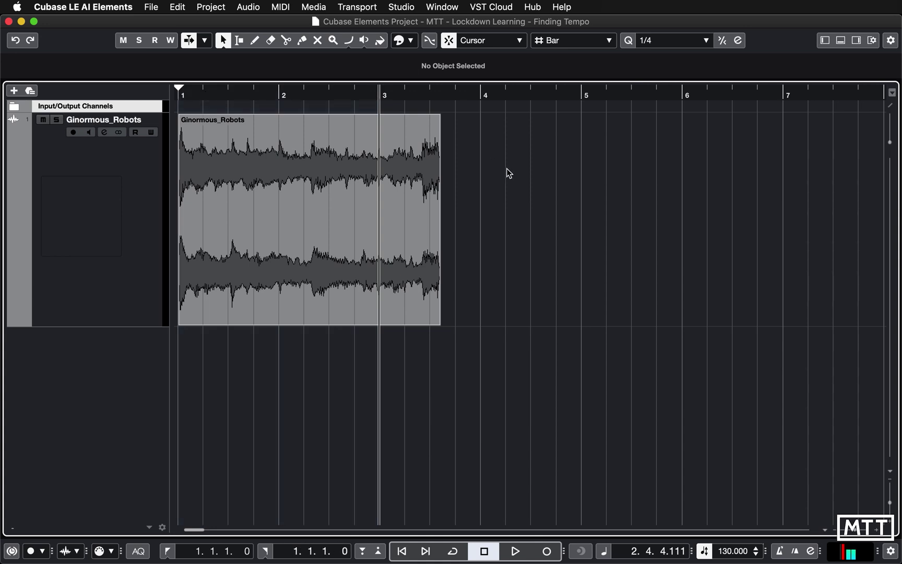
click(364, 225)
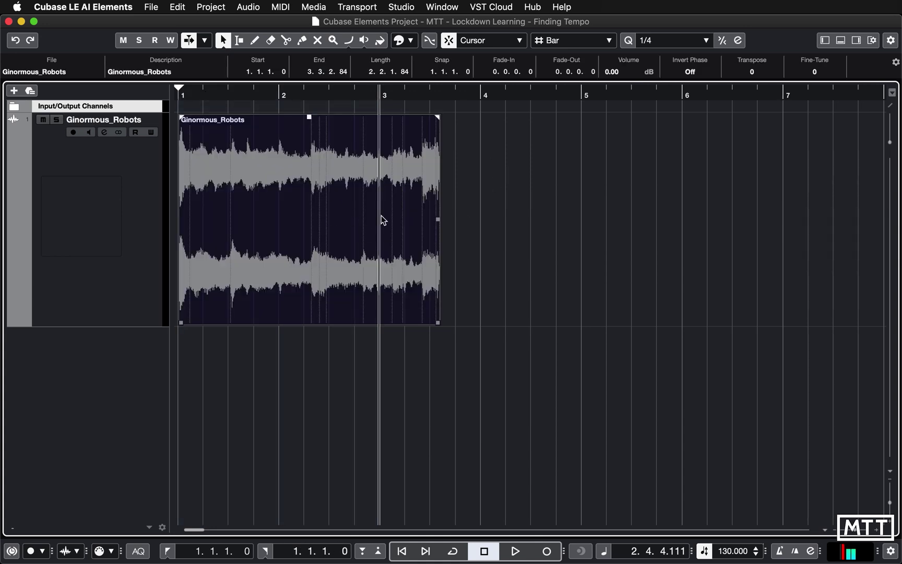
click(346, 361)
click(345, 286)
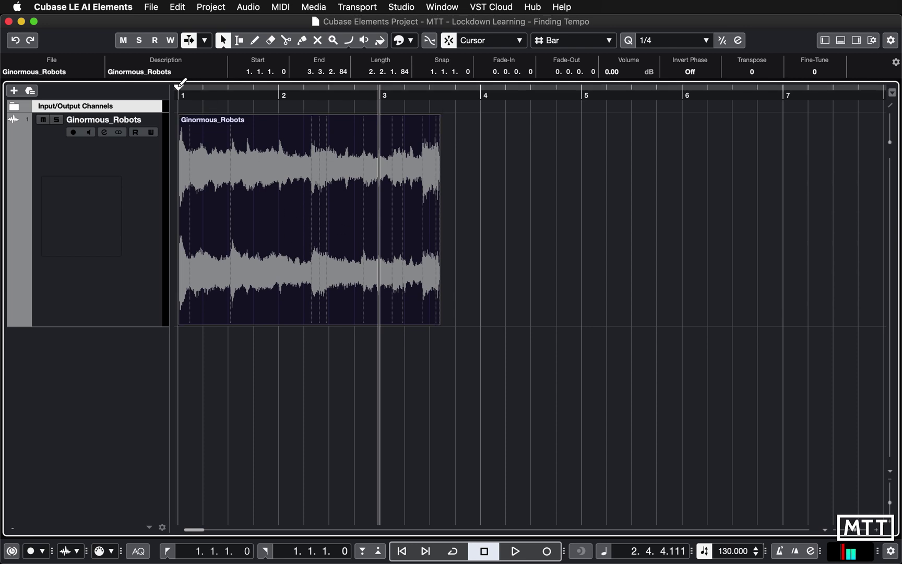
- Set the locators from bar 1 to bar 3 in the ruler and switch Snap Type to Grid
drag(212, 84, 333, 89)
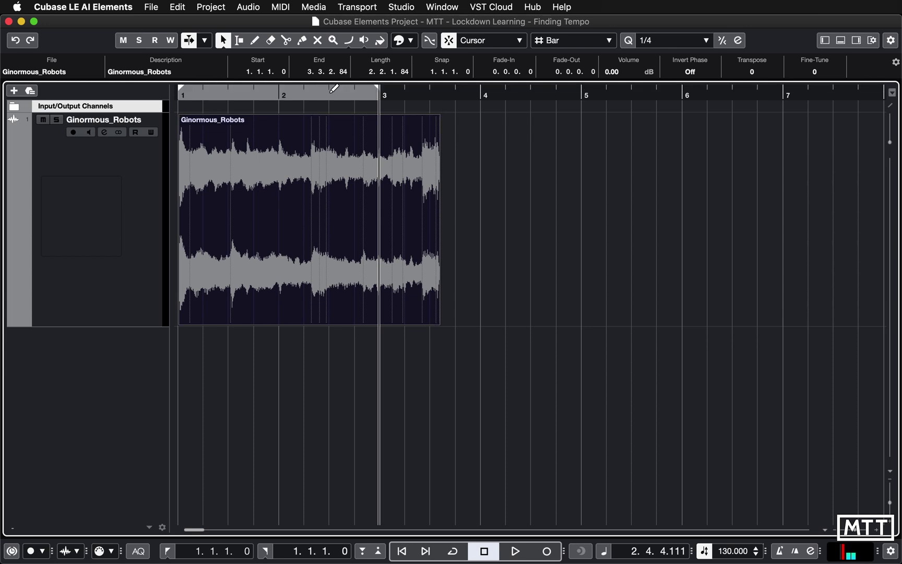
click(458, 44)
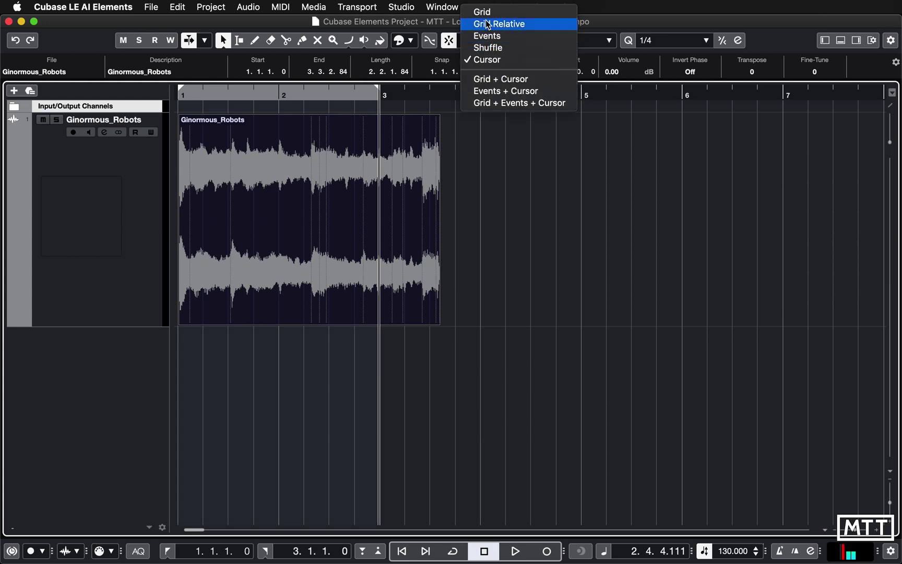
click(484, 13)
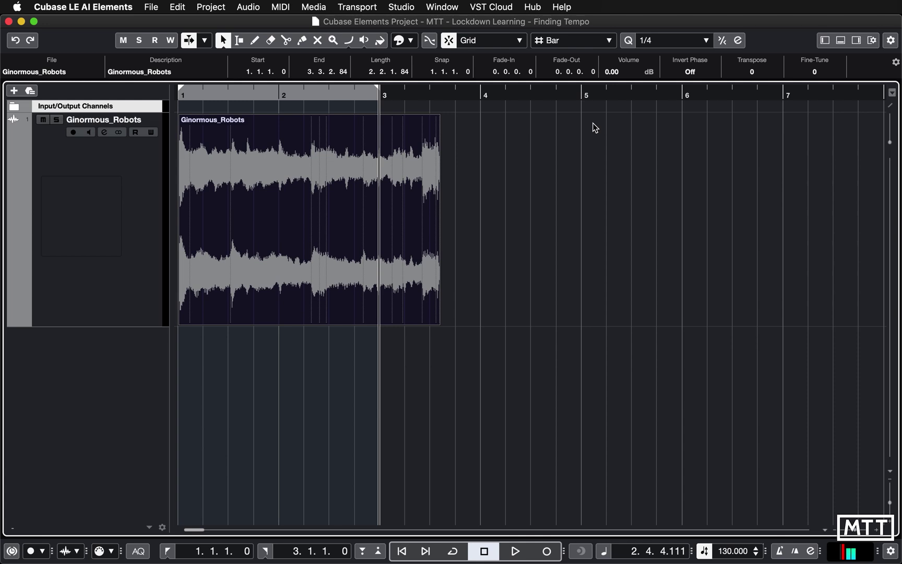
- Apply Audio > Advanced > Set Tempo From Event as the global tempo, giving 99.755 BPM
click(249, 9)
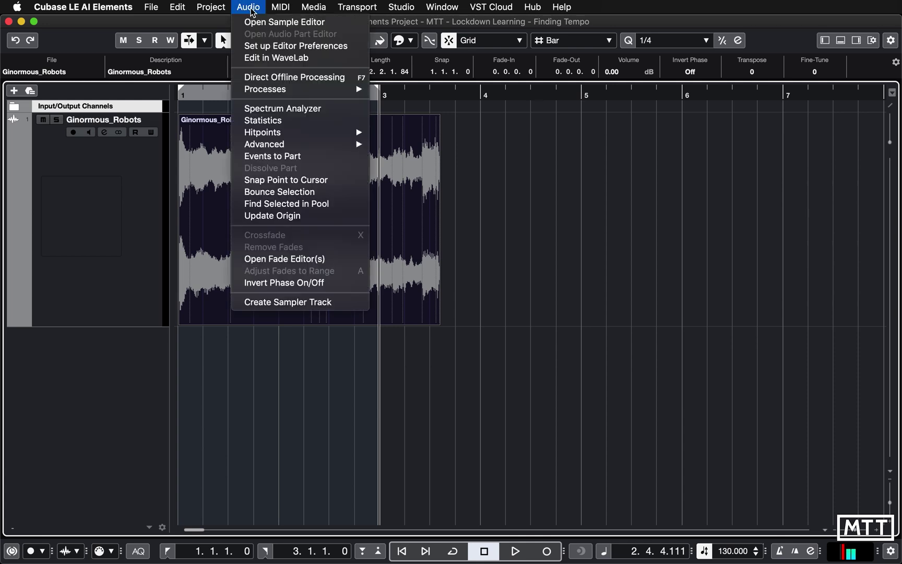
mouse_move(325, 146)
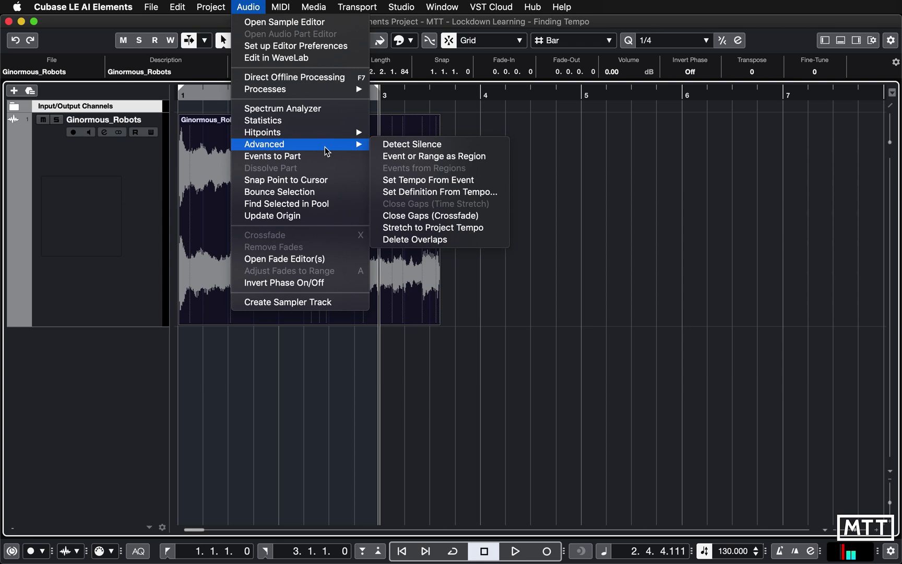
click(414, 182)
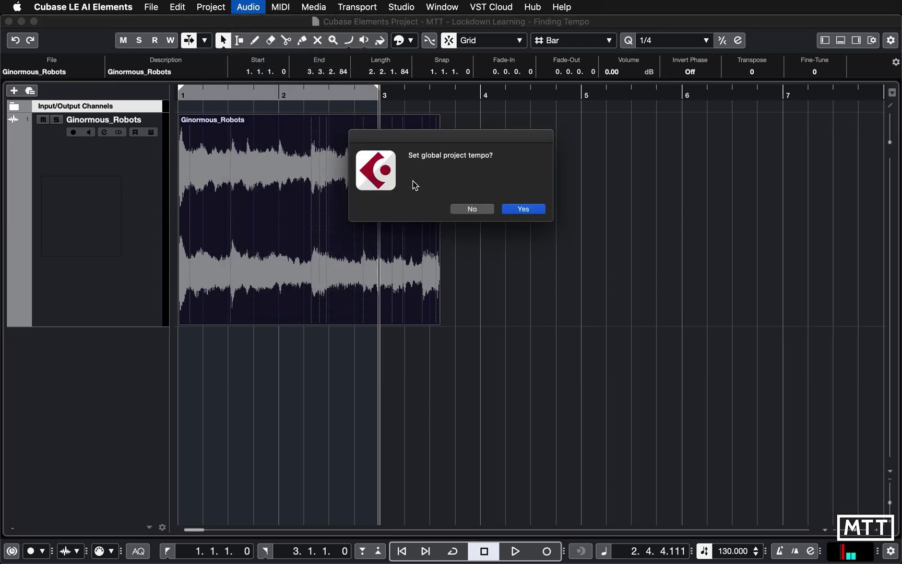
click(521, 210)
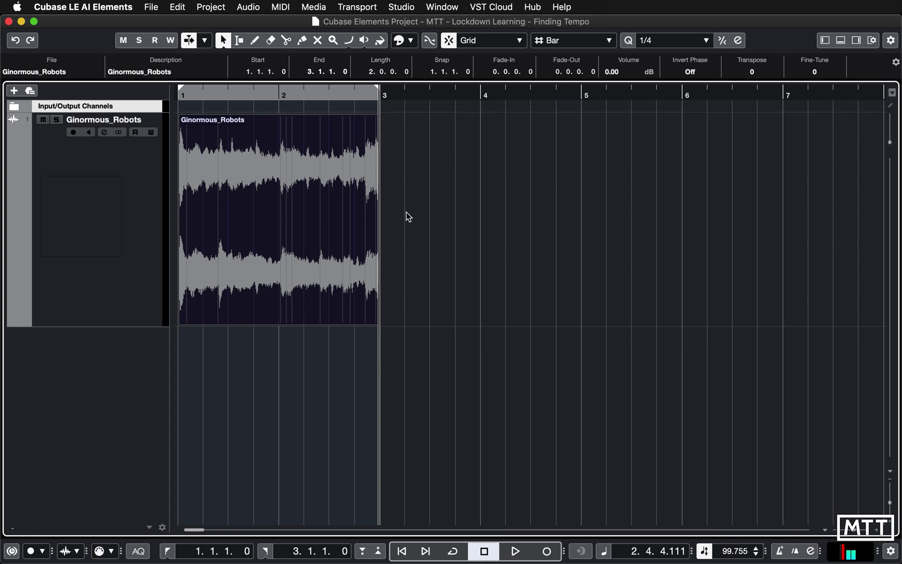
- Drag Ginormous_Robots' right edge from bar 3 out to about bar 80
click(292, 167)
click(254, 7)
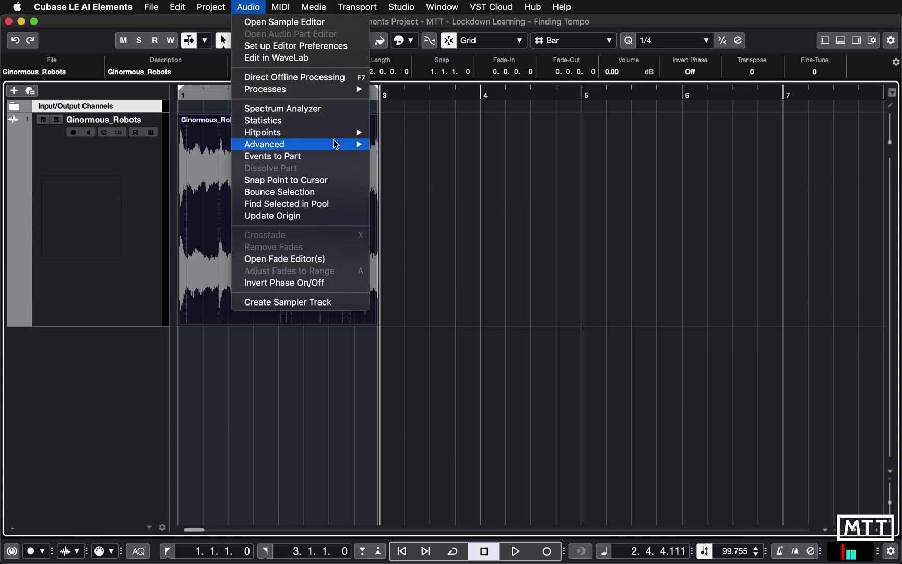
click(566, 193)
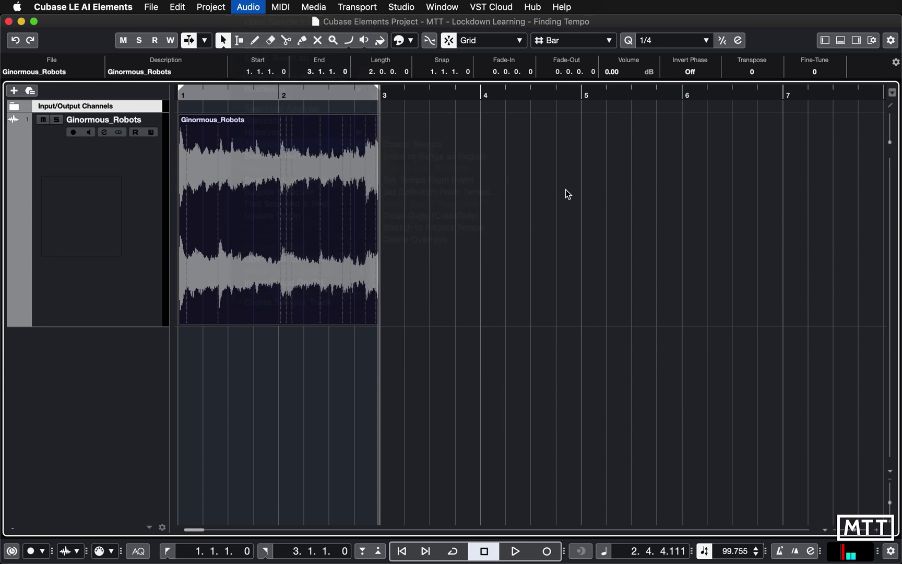
key(g)
key(g)
key(g)
key(g)
key(g)
key(g)
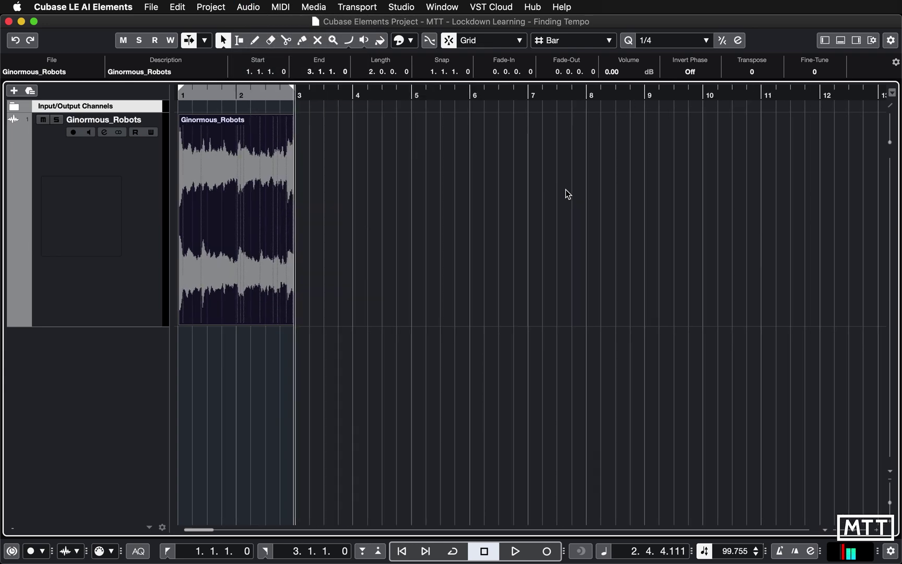
key(g)
key(g)
key(g)
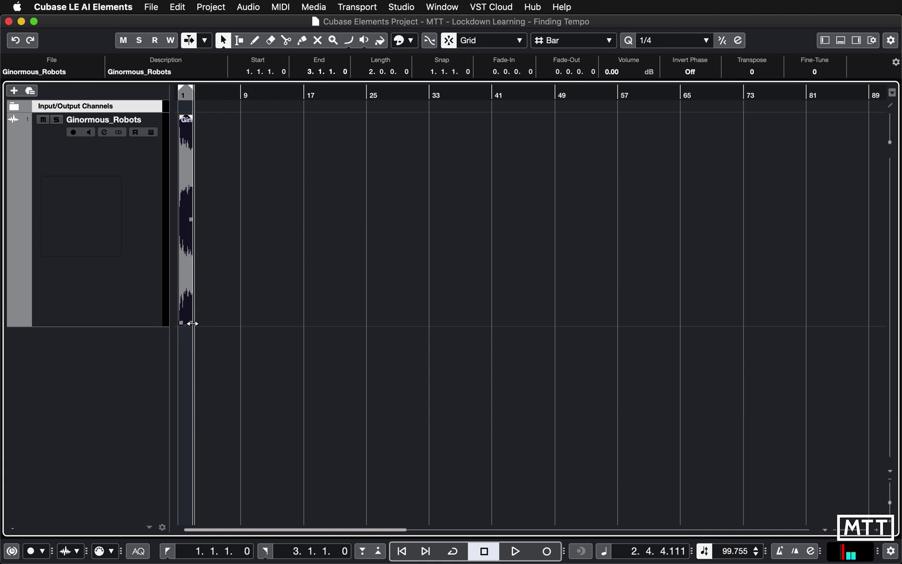
drag(192, 323, 840, 303)
- Enable the metronome click and play the song from bar 1 at 99.755 BPM, then stop
click(433, 414)
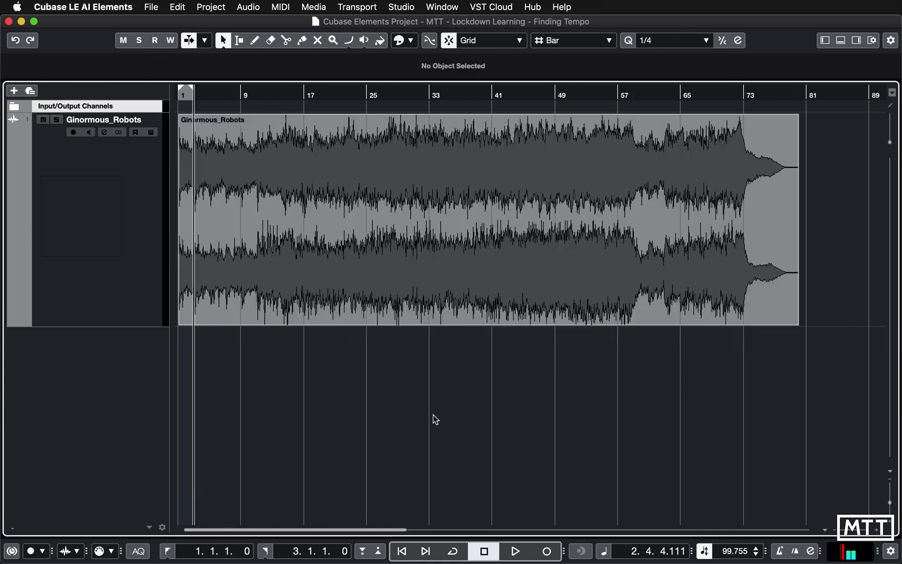
key(Home)
key(h)
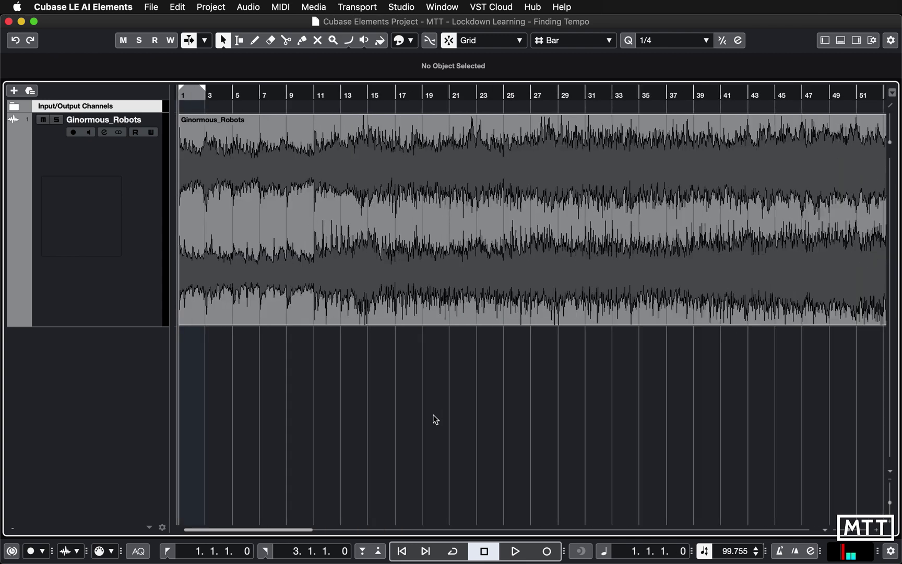
key(c)
key(space)
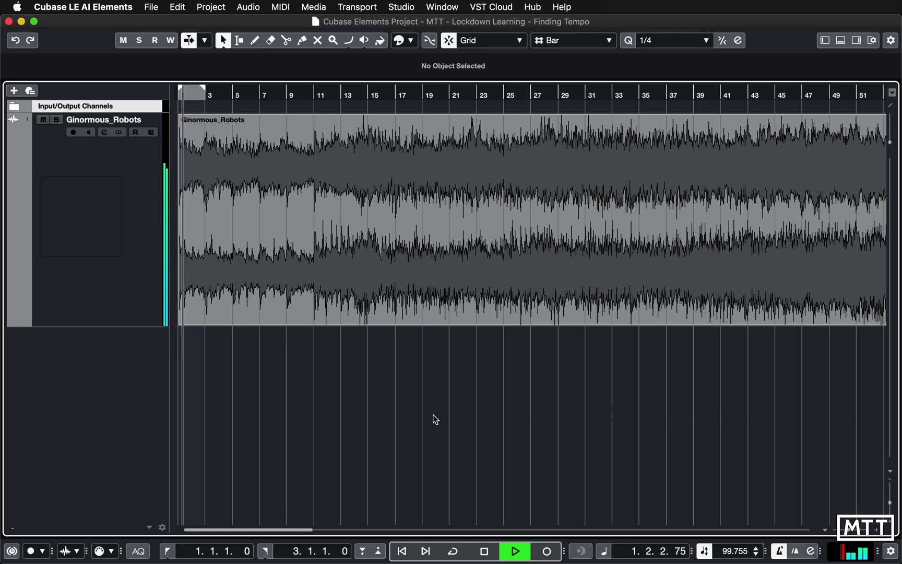
key(h)
key(h)
key(h)
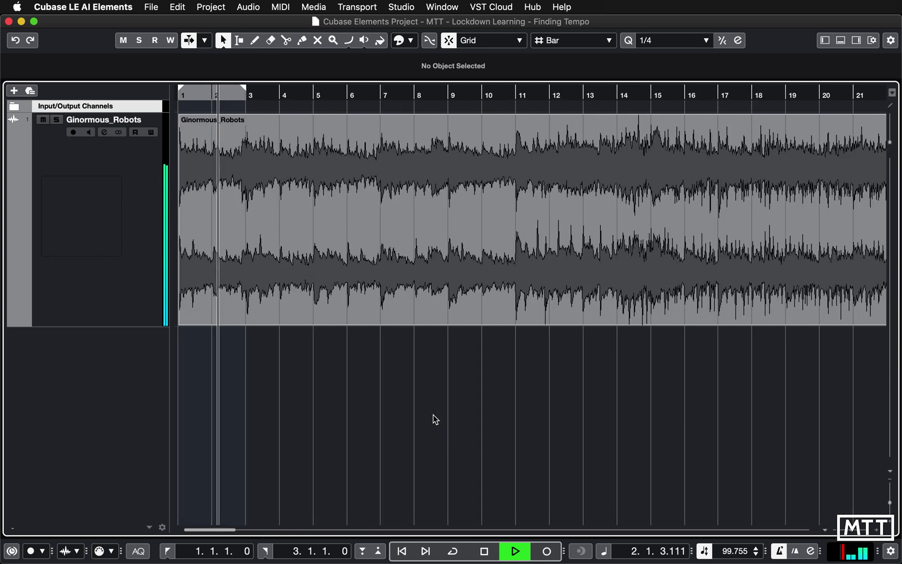
key(h)
key(h)
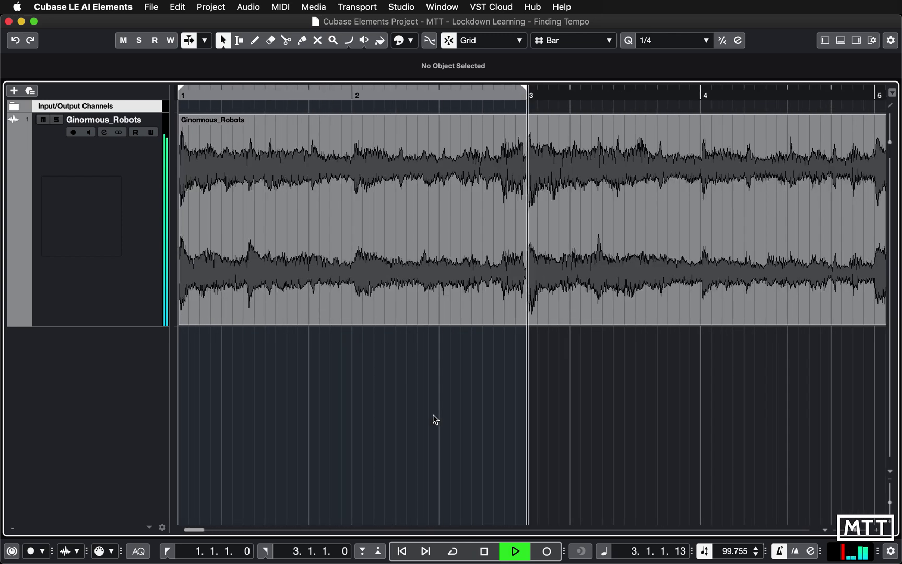
key(g)
key(g)
key(g)
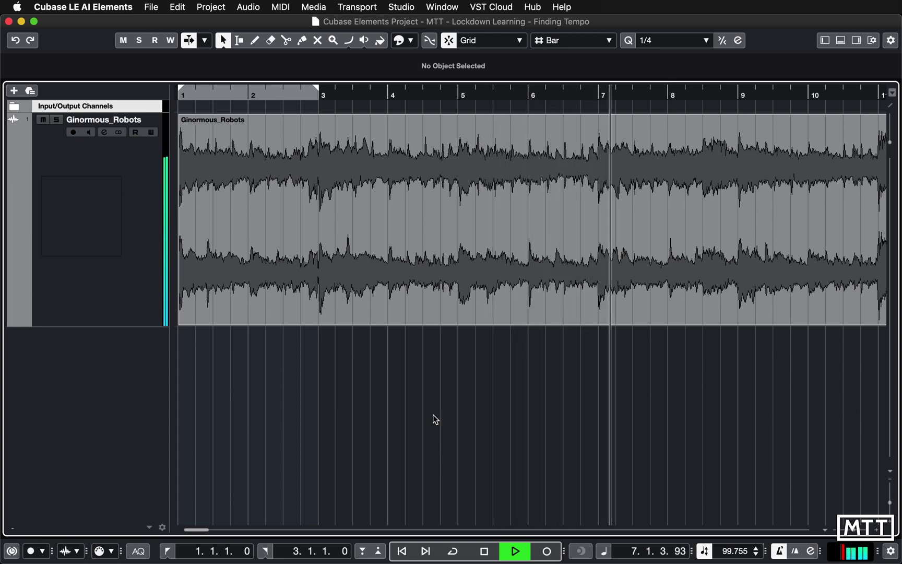
key(g)
key(g)
key(g)
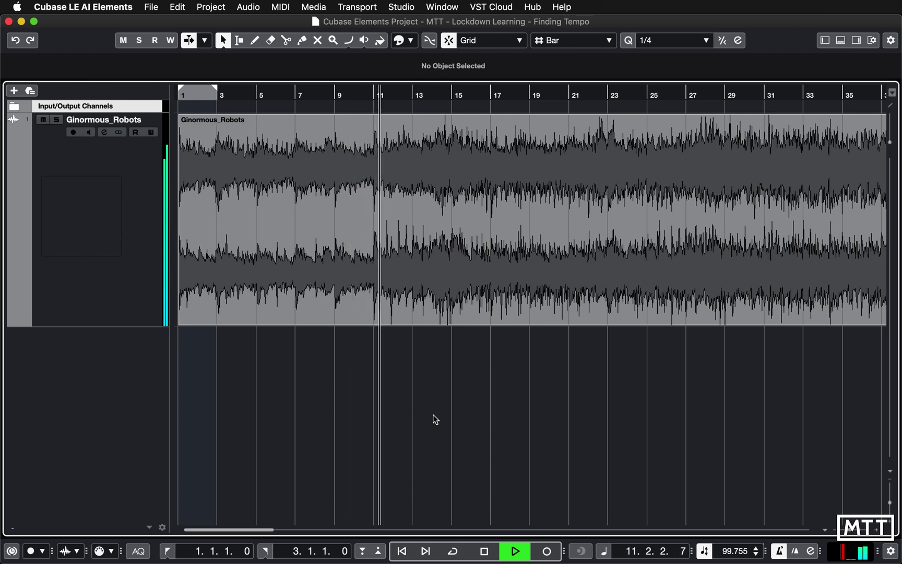
key(space)
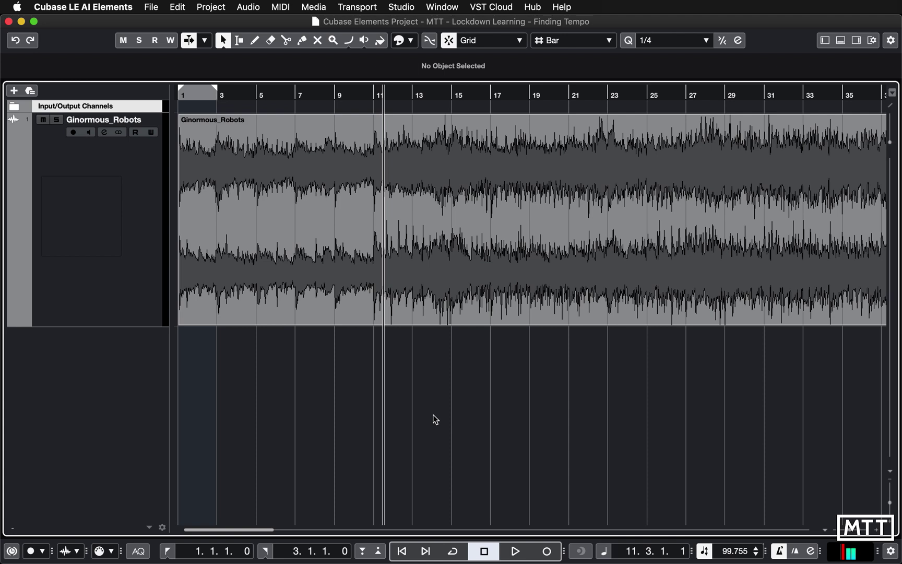
key(g)
key(g)
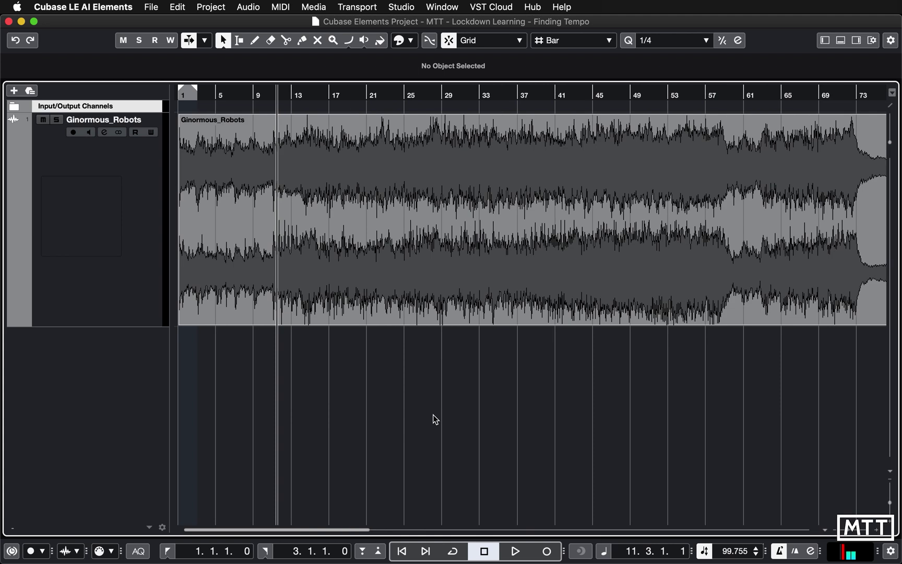
key(h)
key(g)
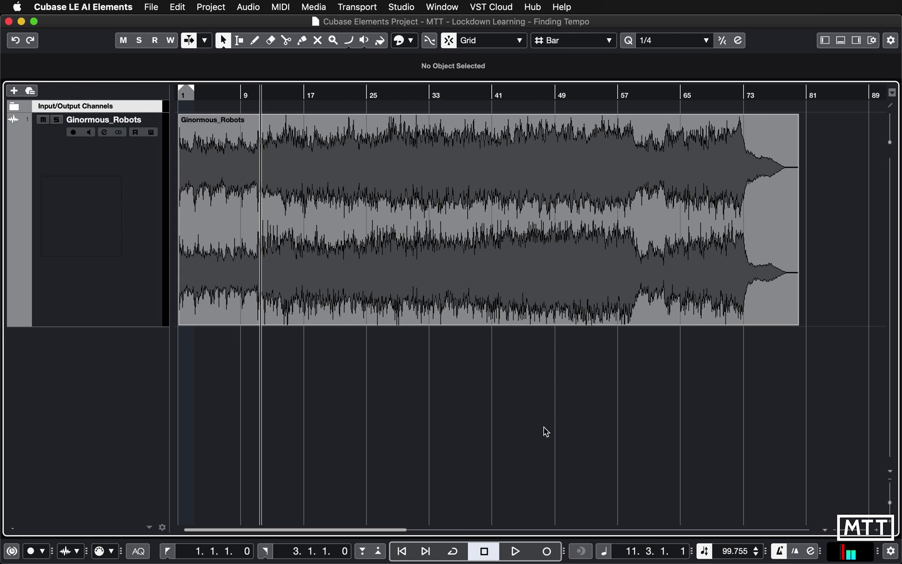
key(super+t)
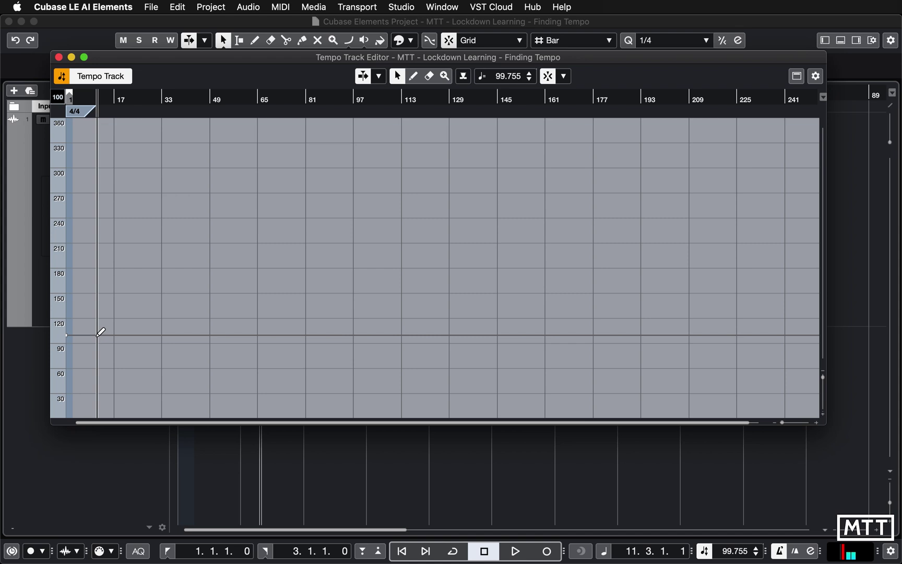
click(58, 58)
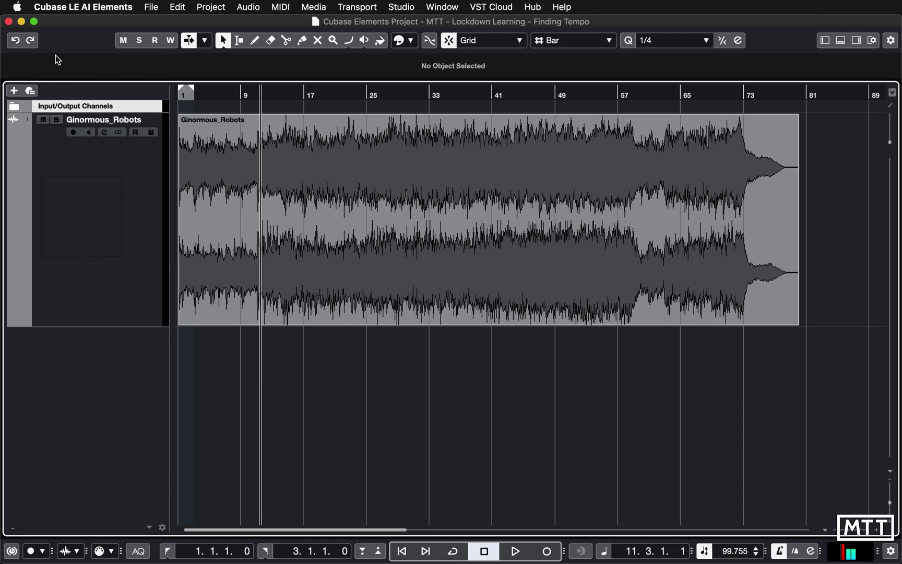
- Move Ginormous_Robots to bar 3 and extend its start back to 2.3.4.96
key(Home)
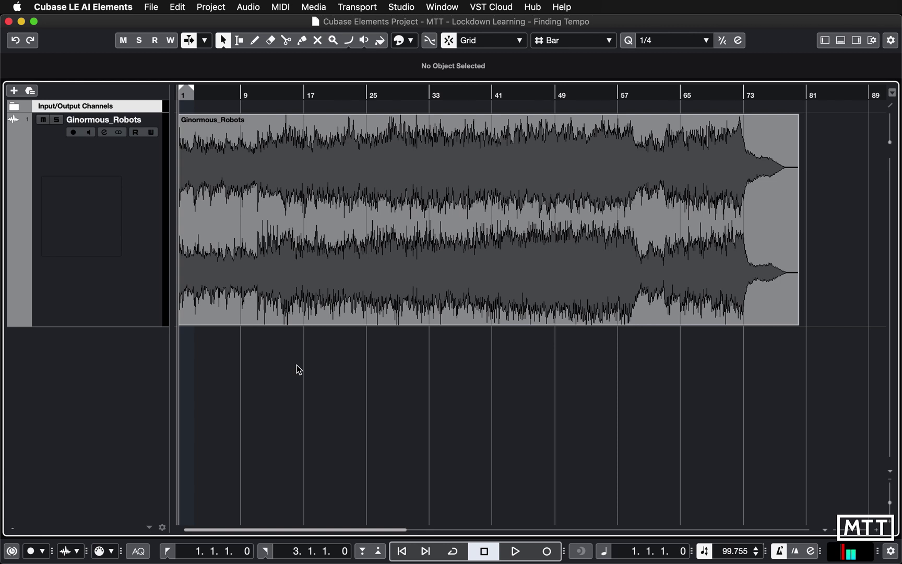
key(h)
key(h)
key(h)
key(h)
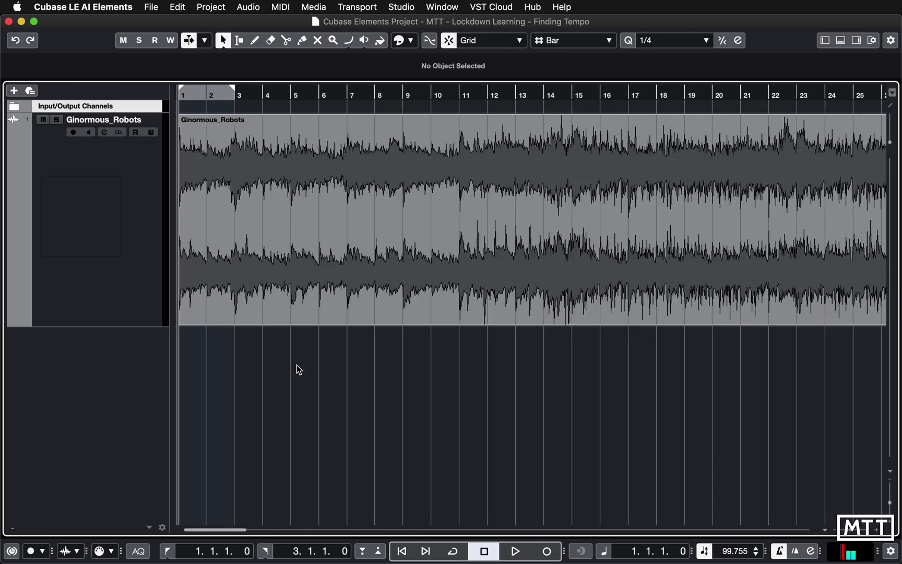
key(h)
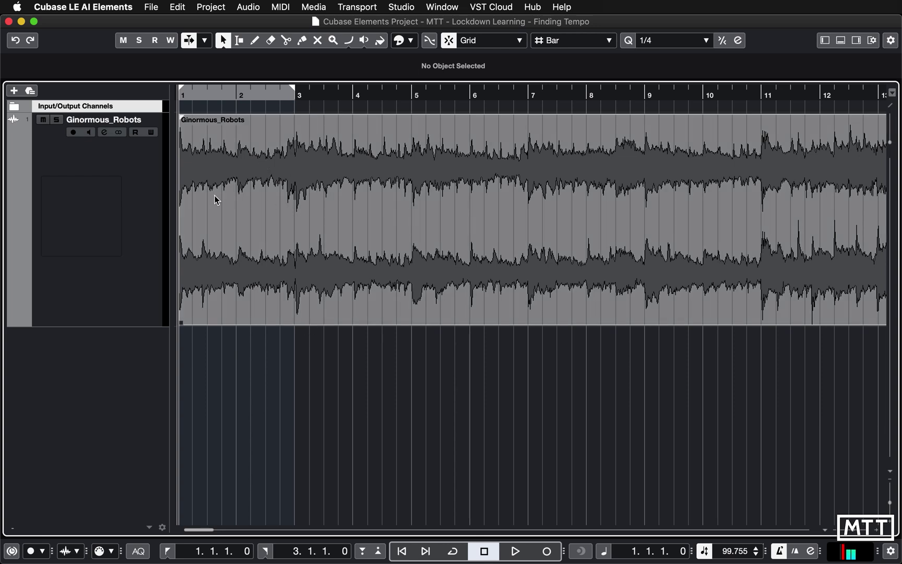
drag(214, 196, 330, 207)
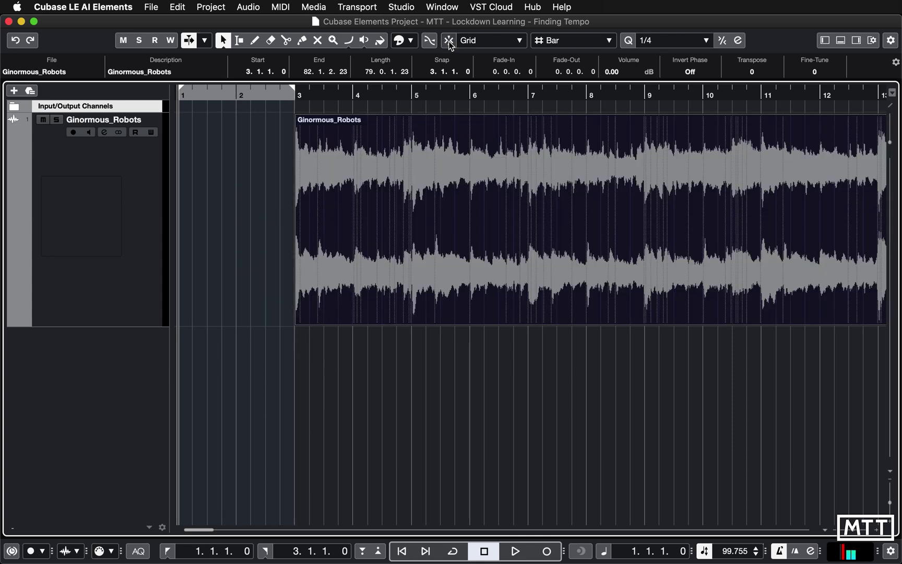
mouse_move(298, 323)
mouse_down()
mouse_move(272, 323)
mouse_move(280, 324)
mouse_up()
- Play from bar 2 to check the audio's new start
click(260, 95)
key(space)
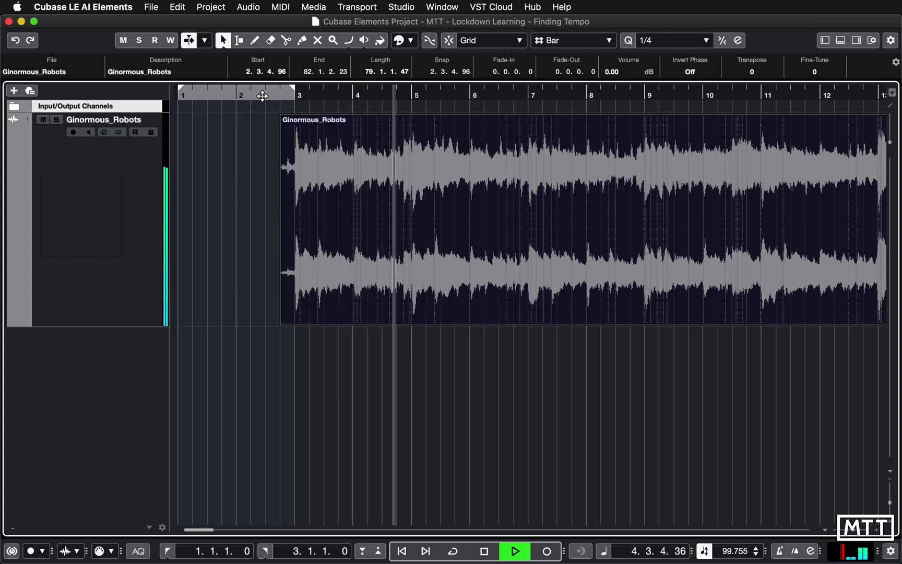
key(space)
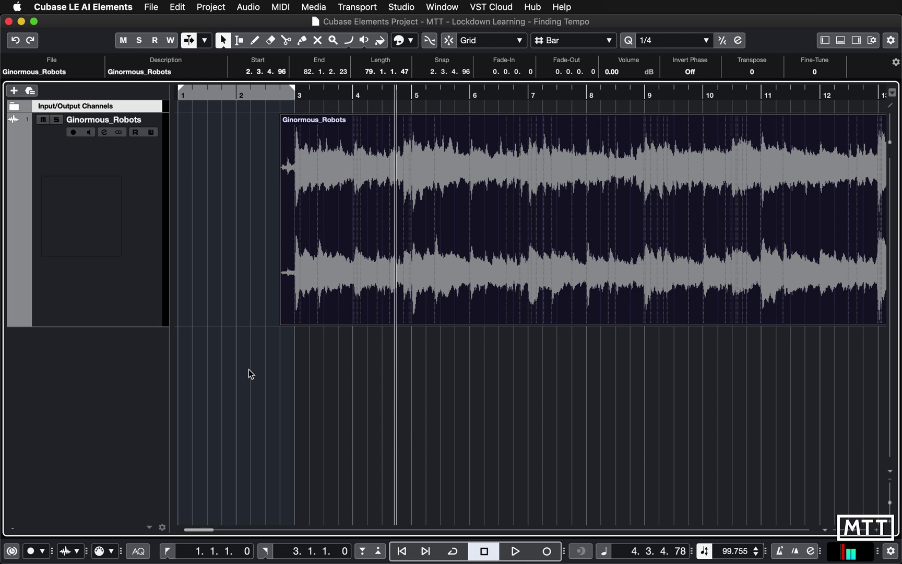
key(g)
key(g)
key(h)
key(g)
- Add a Groove Agent SE instrument track
key(h)
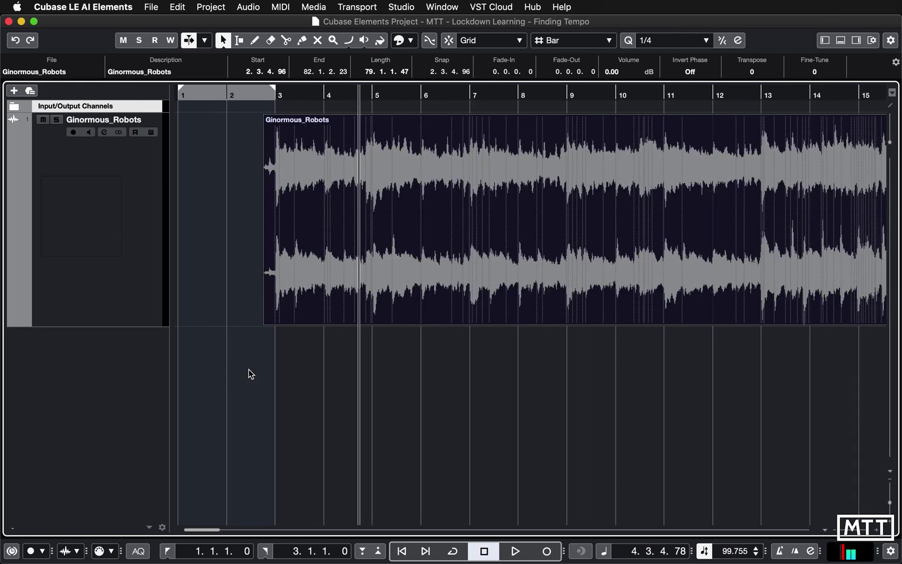
right_click(117, 349)
click(153, 377)
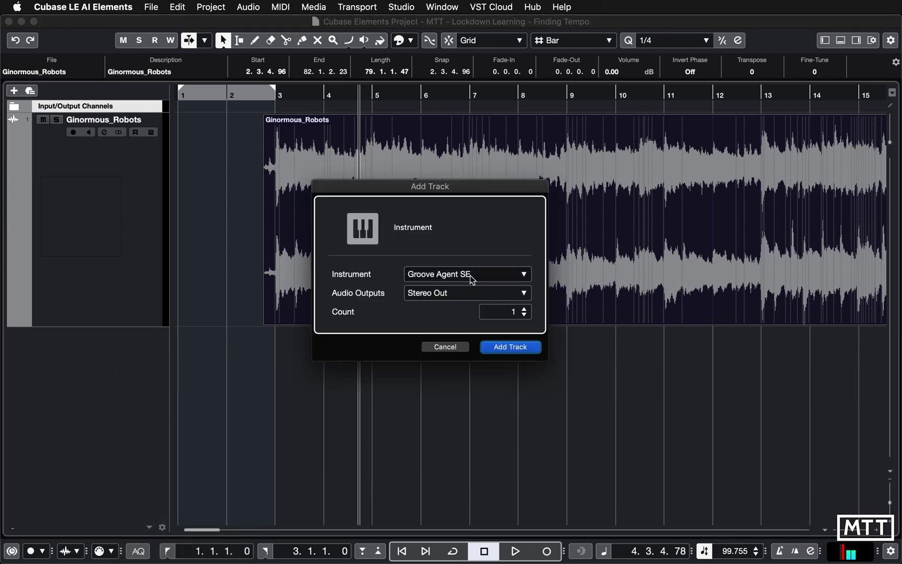
click(508, 348)
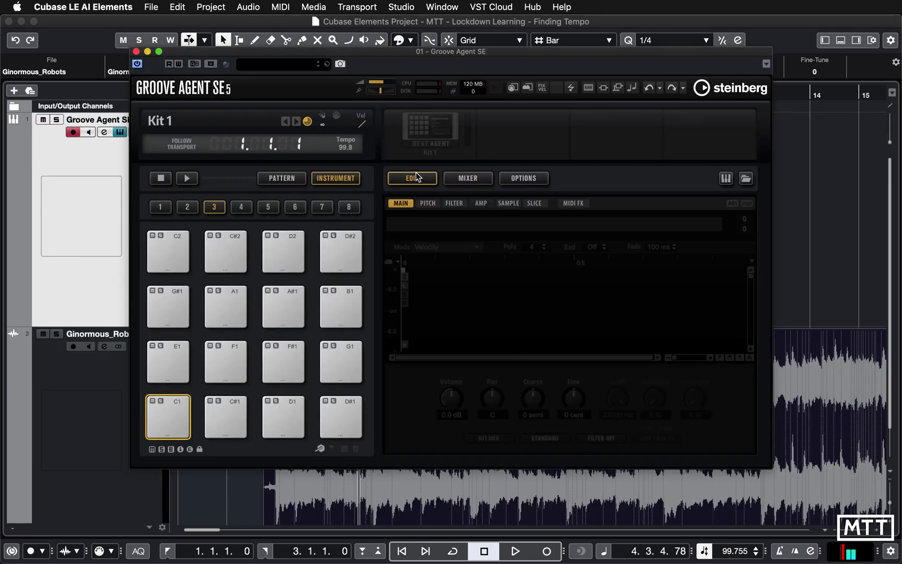
- Search 'gm' in the kit browser, load GM Kit, and audition the Rimshot
click(298, 64)
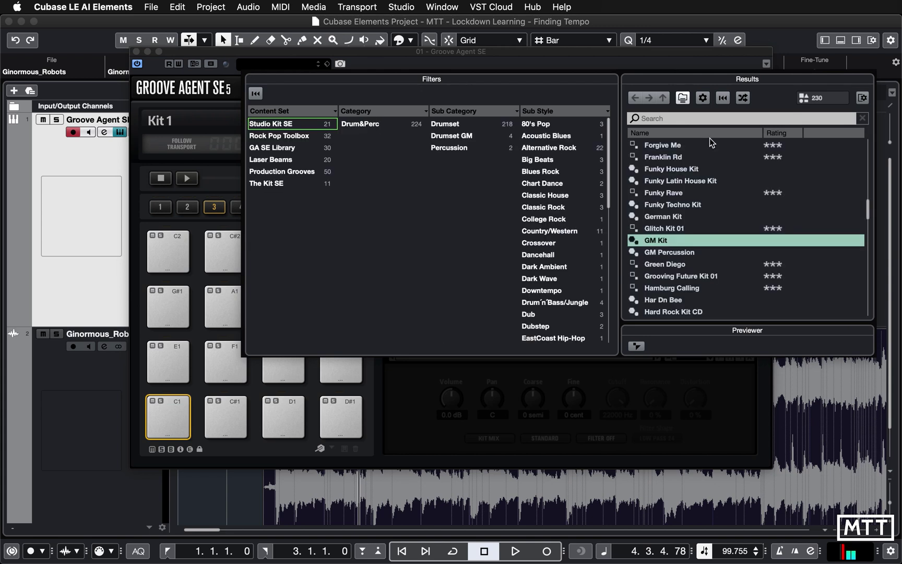
click(665, 123)
text(gm)
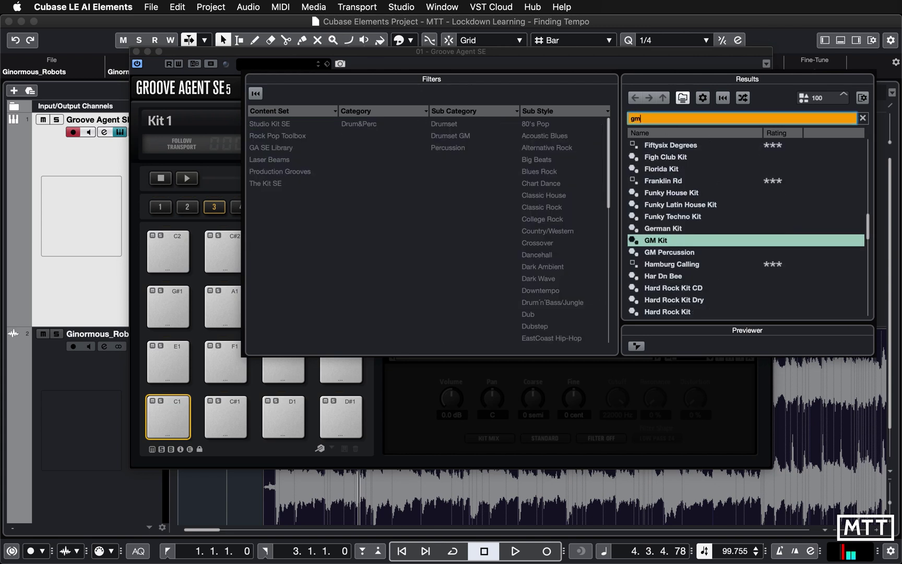
double_click(659, 169)
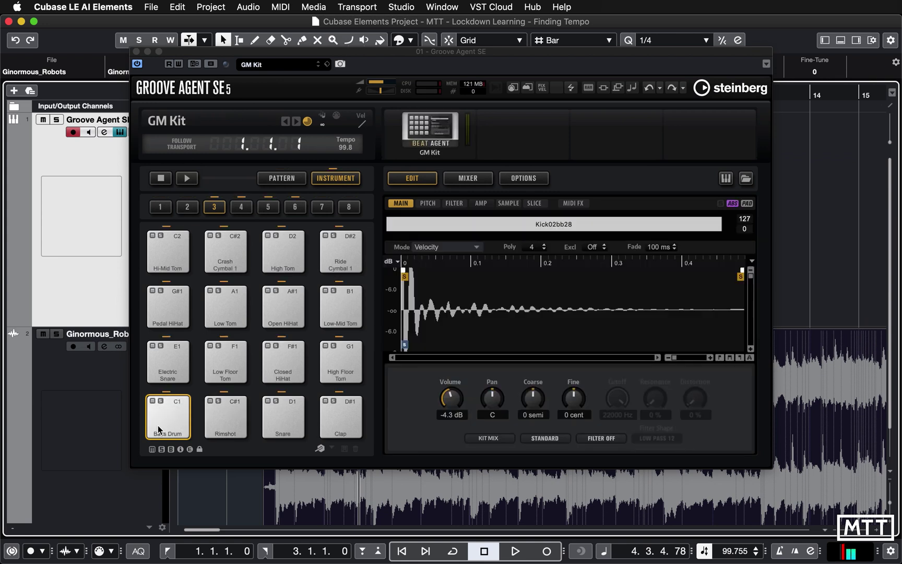
click(217, 426)
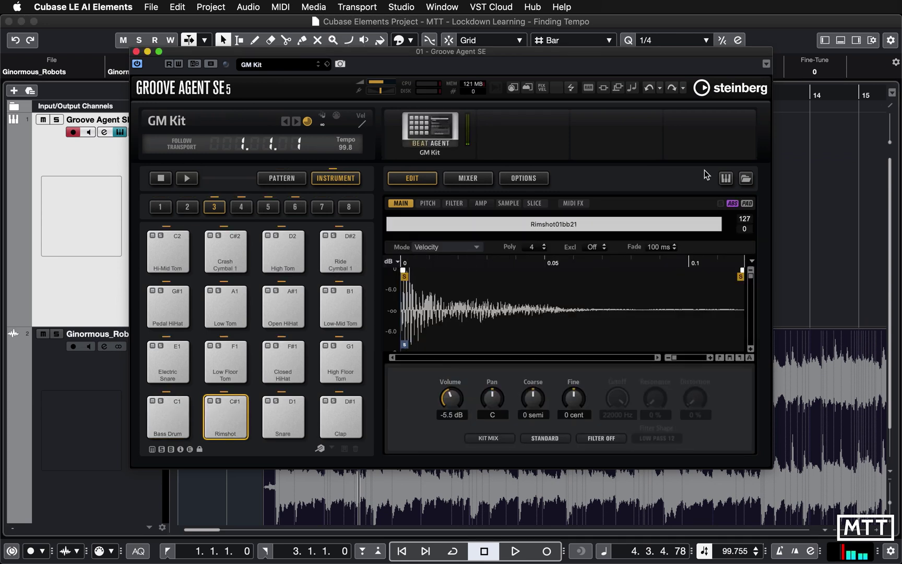
- Rename the track 'Count In', create an empty MIDI part over bars 1–2, and shrink the track
click(136, 51)
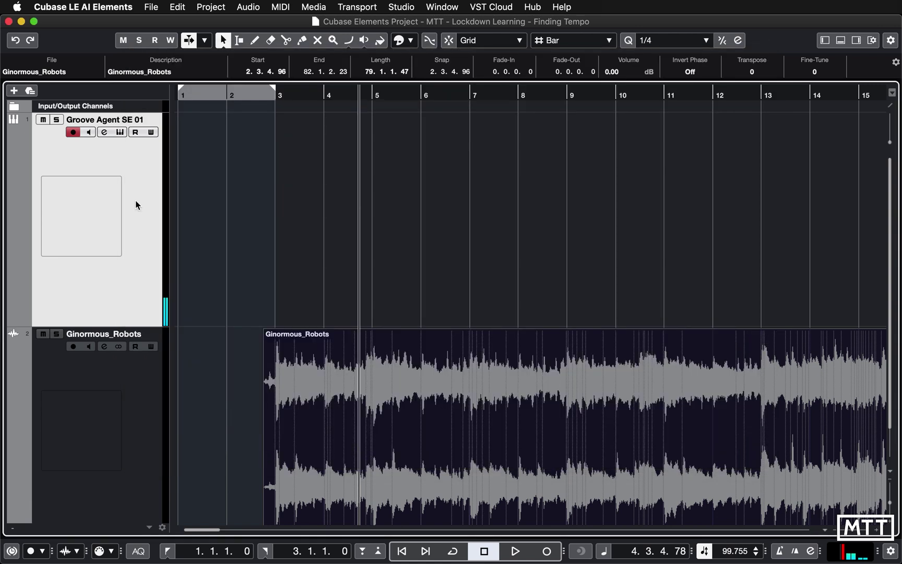
double_click(124, 119)
text(COunt)
key(BackSpace)
key(BackSpace)
key(BackSpace)
key(BackSpace)
text(ount In)
key(Return)
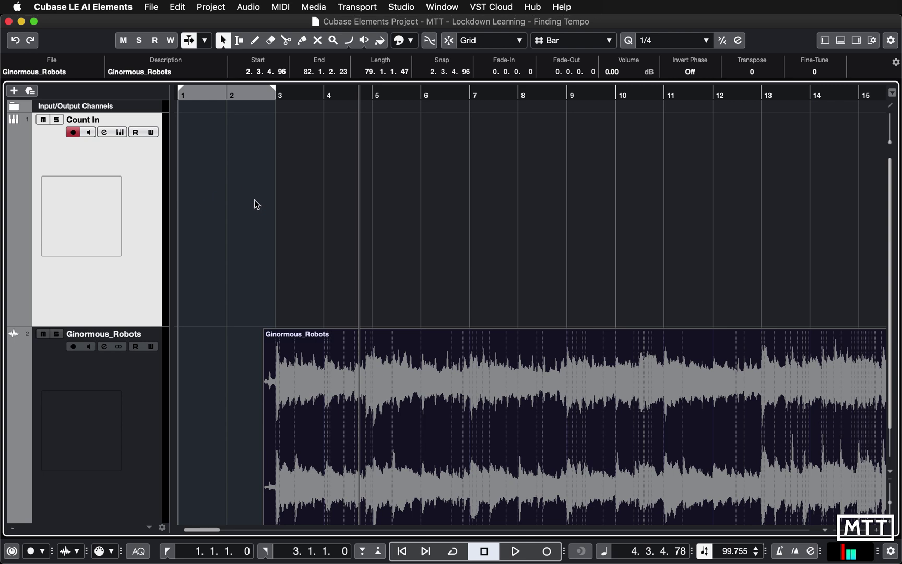
double_click(208, 236)
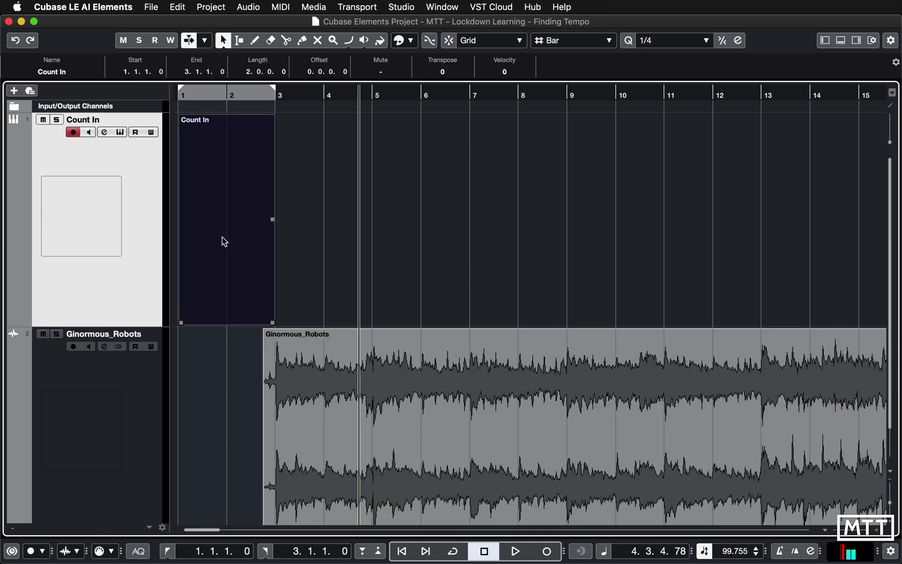
drag(159, 325, 147, 187)
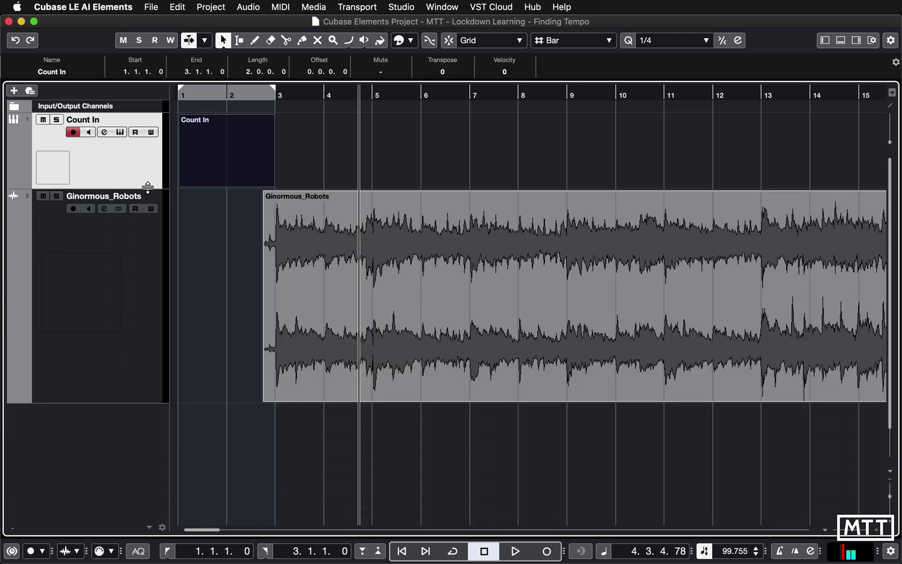
- In the Key Editor, draw a C#1 rimshot on beat 1 and C1 bass drums on beats 2–4
double_click(224, 172)
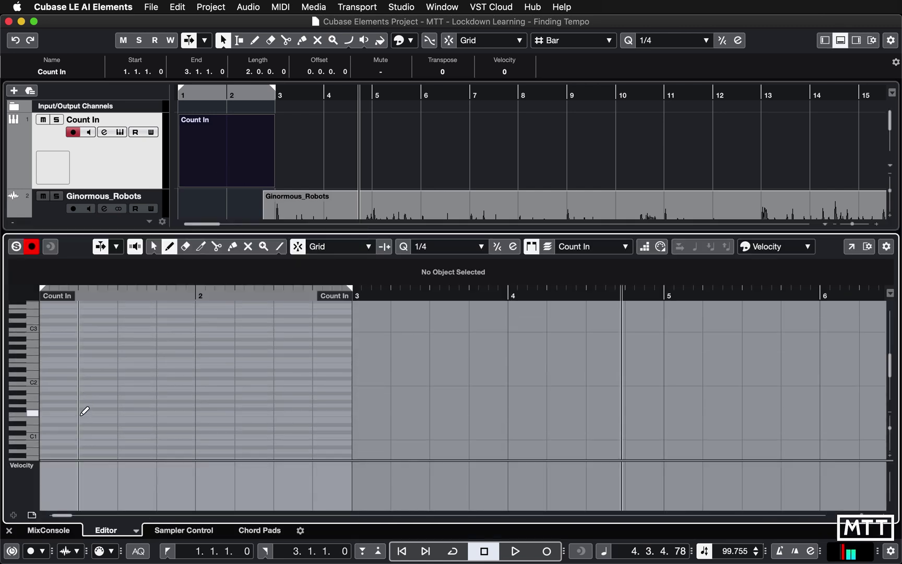
scroll(84, 411, down, 2)
click(32, 397)
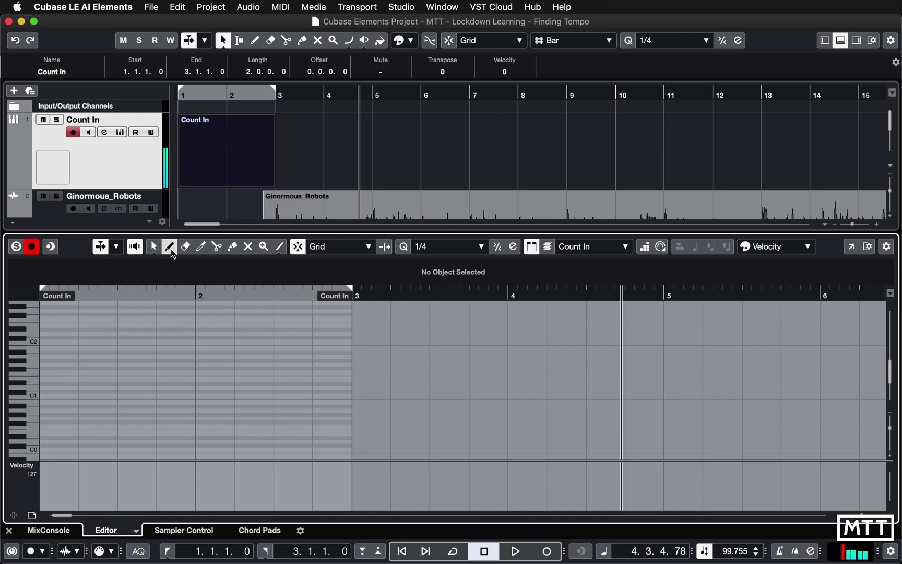
click(52, 390)
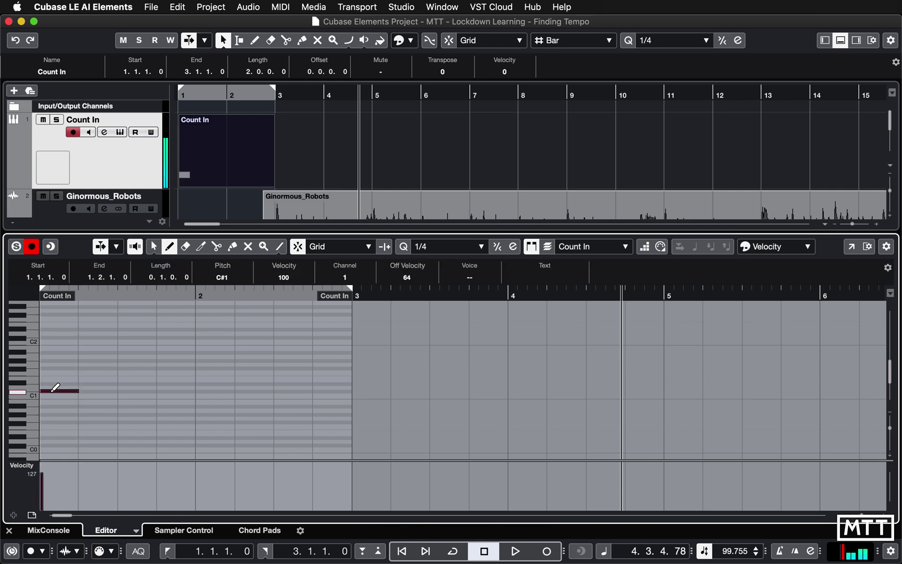
click(87, 395)
click(126, 395)
click(163, 394)
- Duplicate the four notes into bar 2 and close the Key Editor
key(super+a)
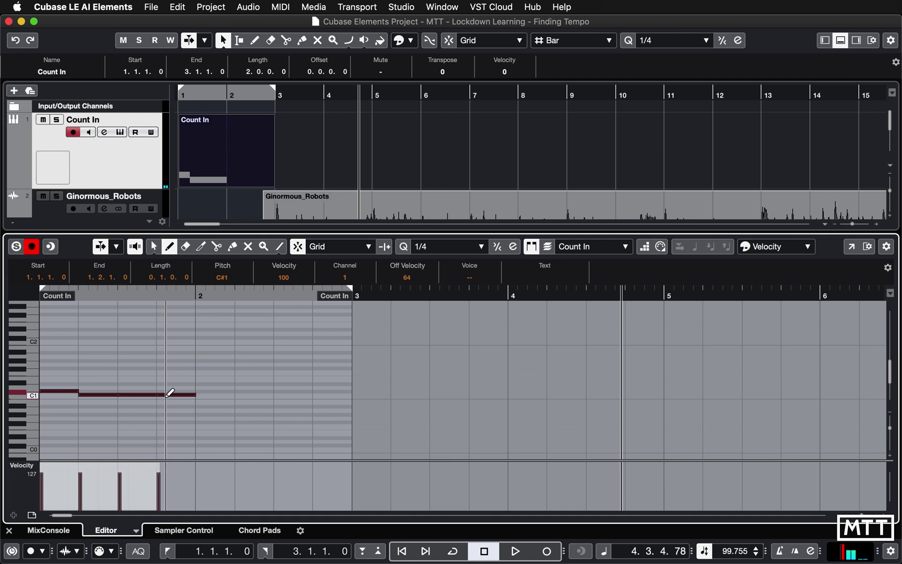
key(super+d)
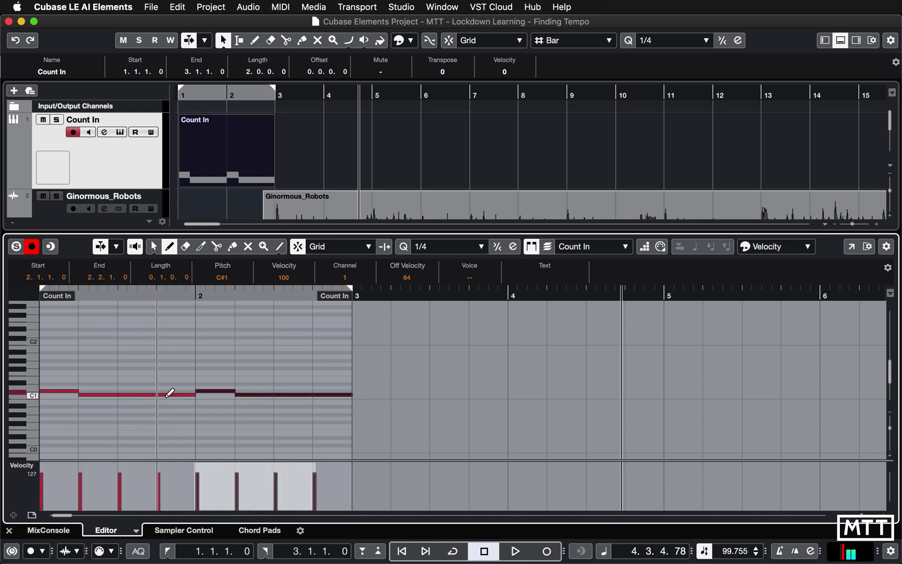
key(super+alt+e)
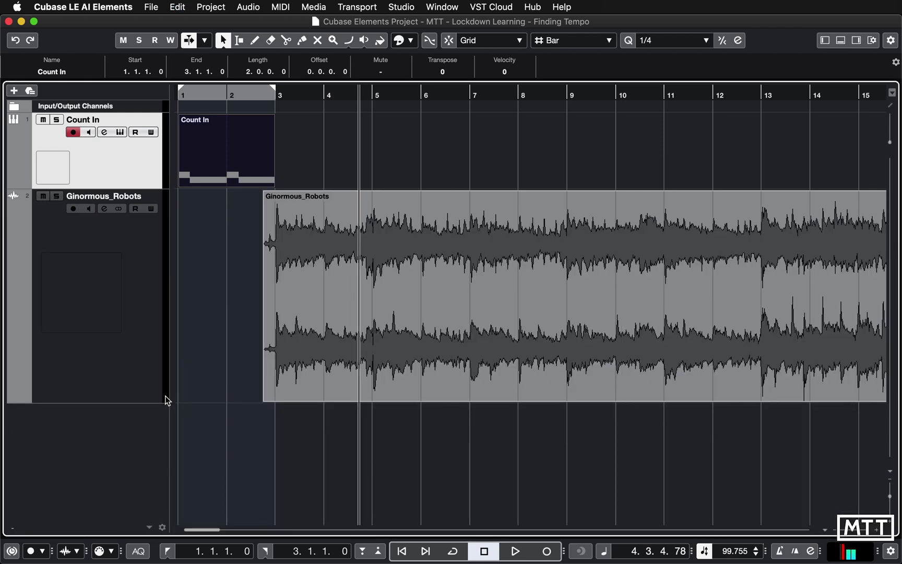
- Play the two-bar Count In and song from bar 1, then reduce the Ginormous_Robots track height
key(comma)
key(space)
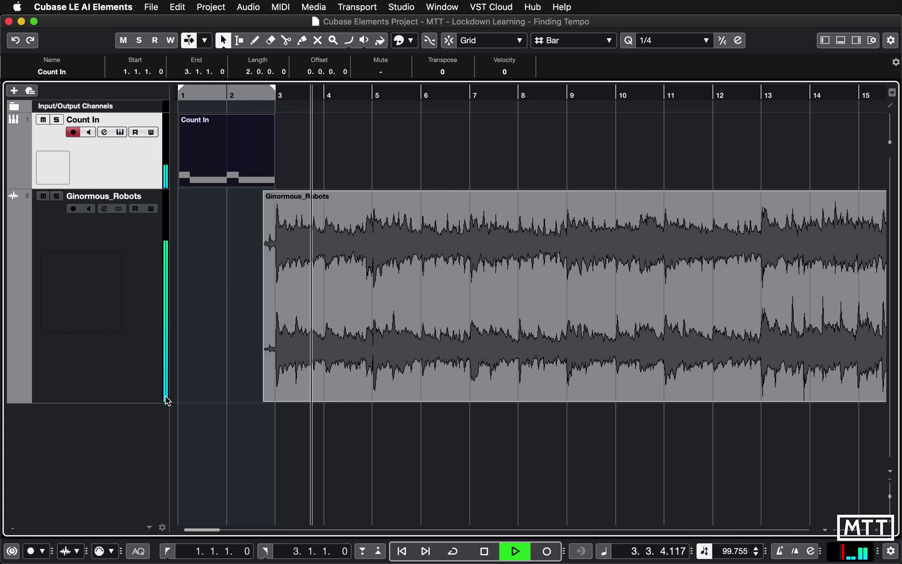
key(space)
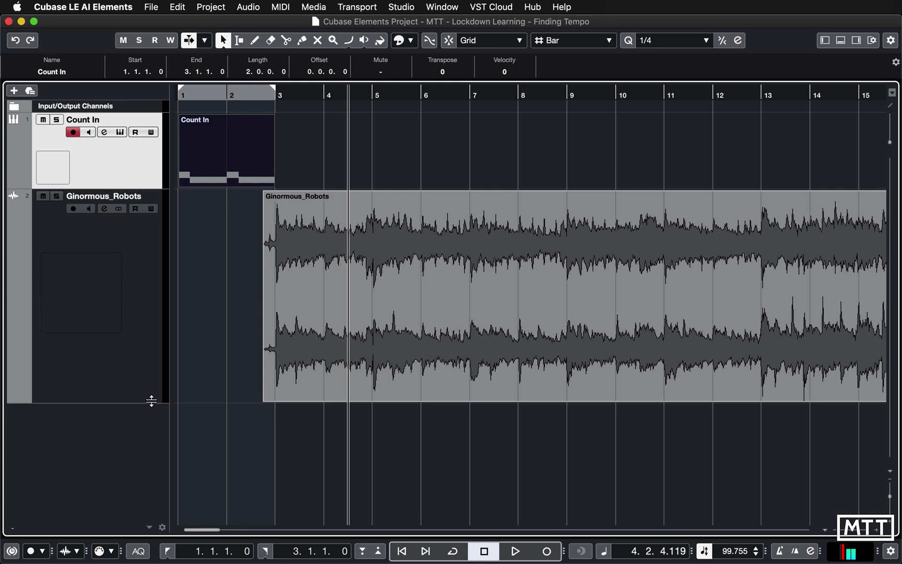
drag(151, 401, 155, 319)
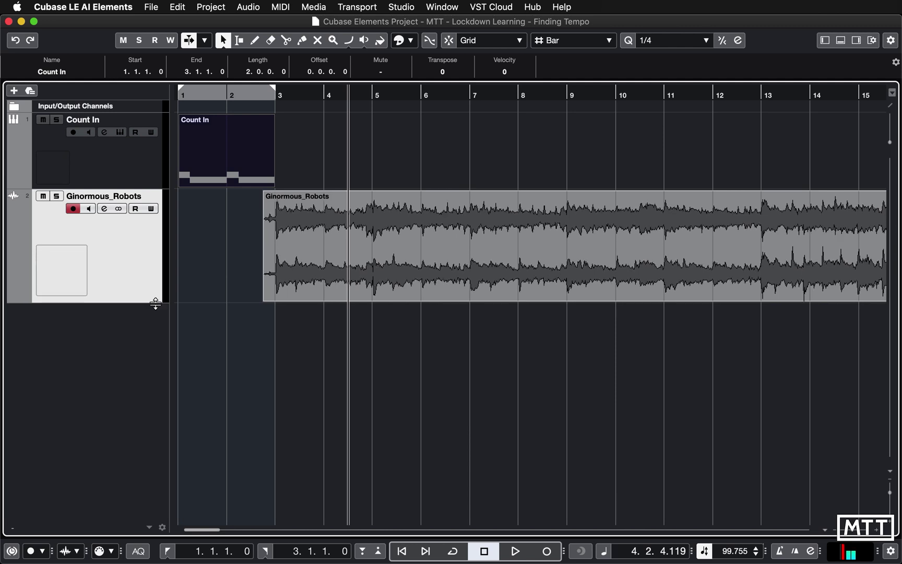
drag(155, 303, 156, 299)
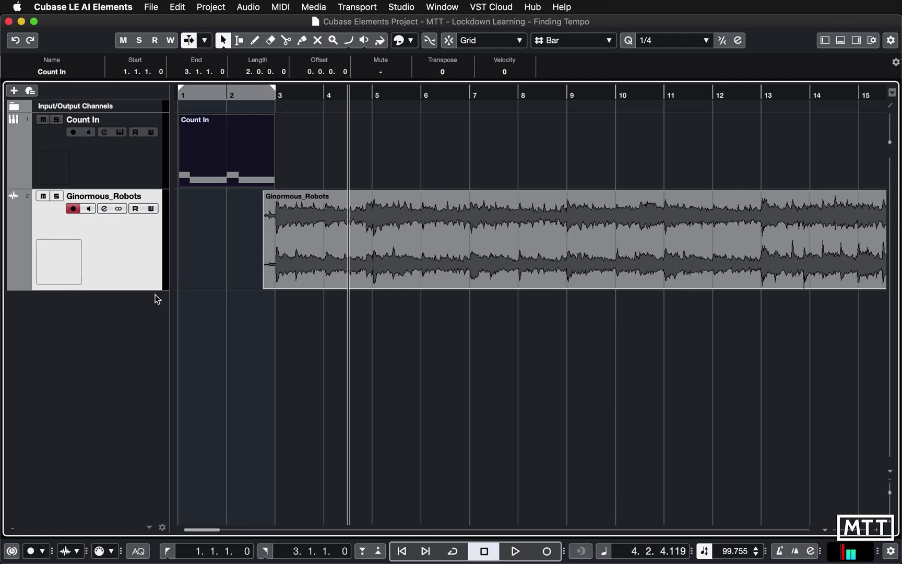